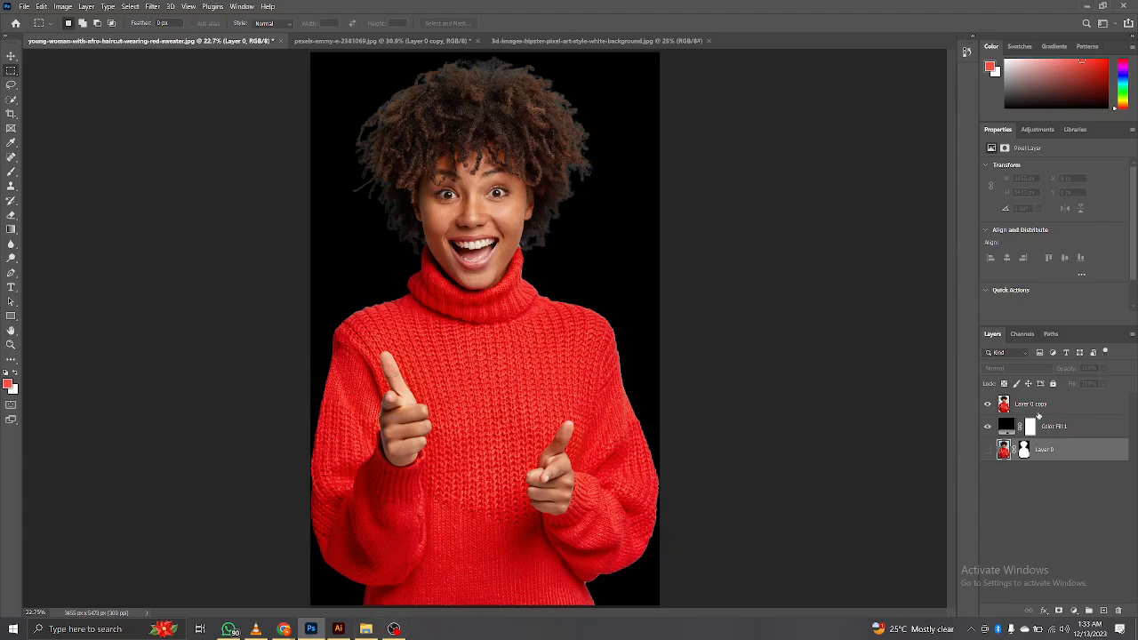
# Step: Delete the Color Fill 1 and Layer 0 layers, keeping only the Layer 0 copy cut-out
pyautogui.click(1085, 429)
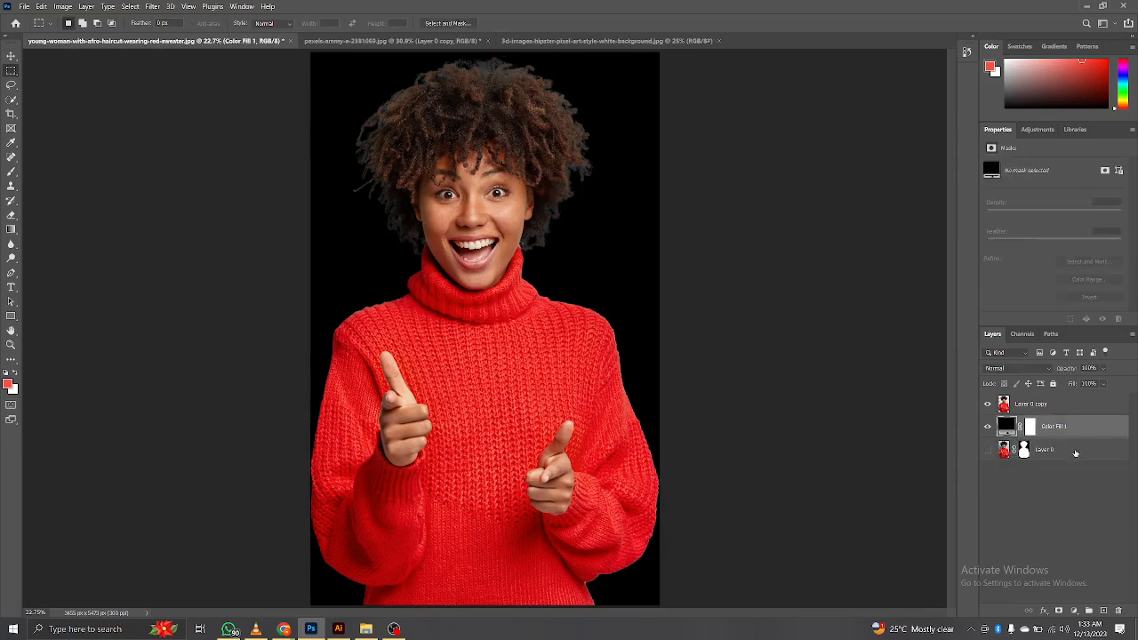
pyautogui.keyDown('shift'); pyautogui.click(1075, 452); pyautogui.keyUp('shift')
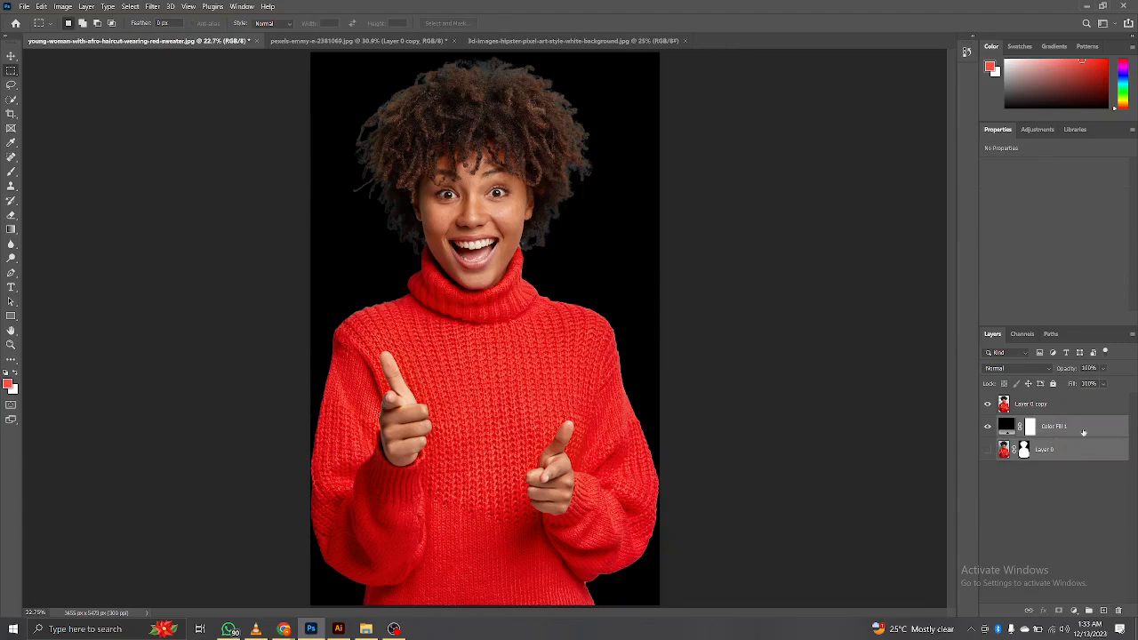
pyautogui.click(1118, 610)
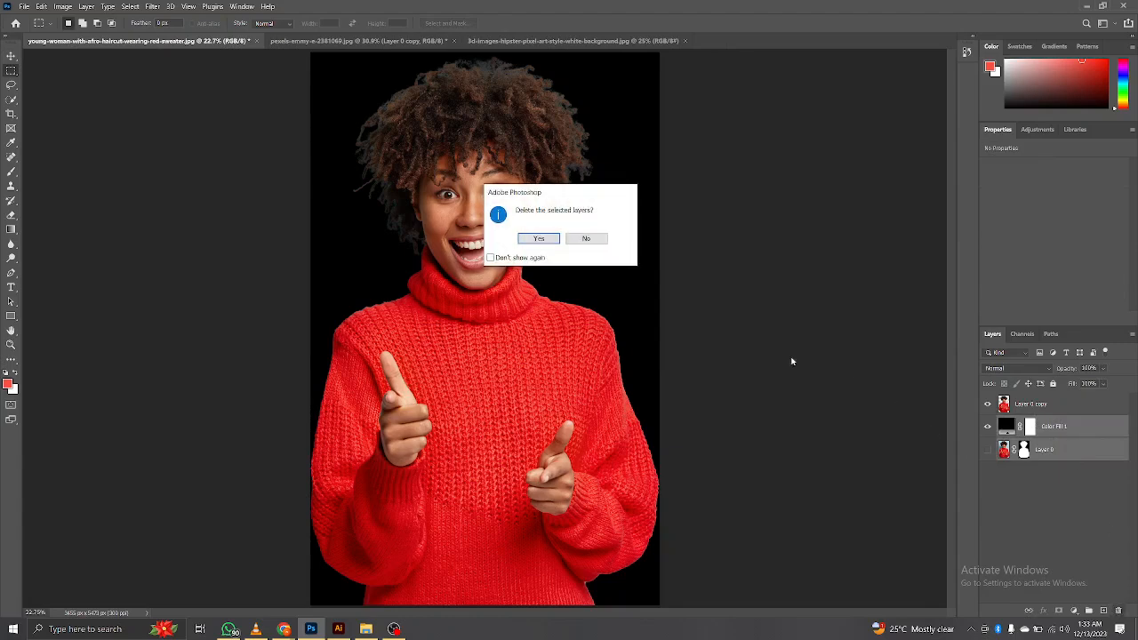
pyautogui.click(527, 238)
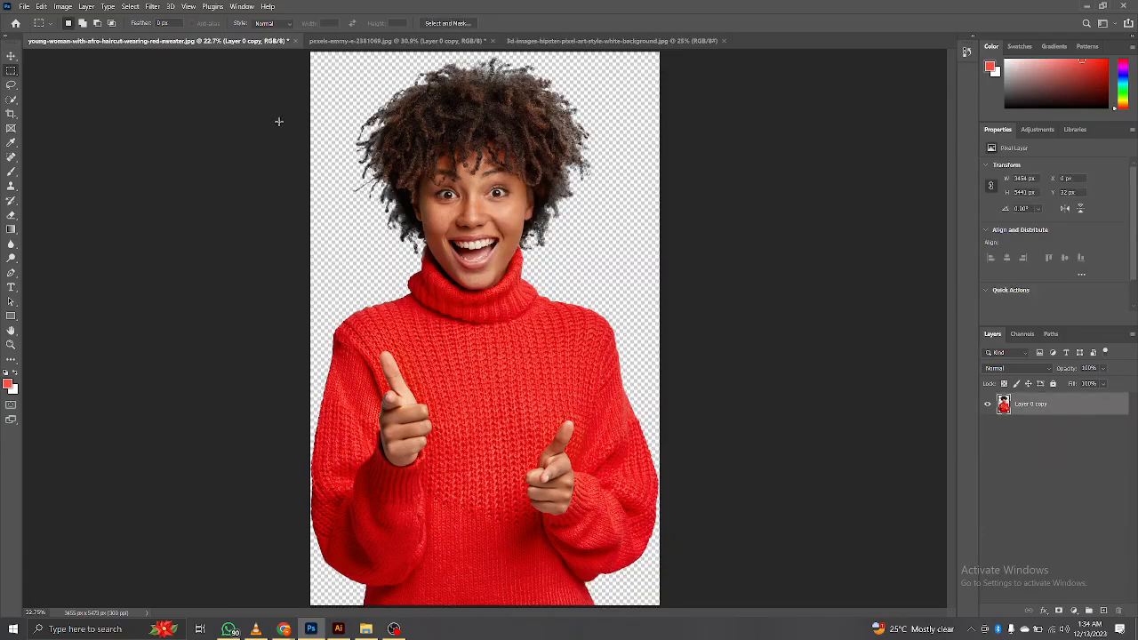
# Step: Start a Pen tool path at the collar tip on the image's left and trace the jawline to beneath the chin
pyautogui.press('z')
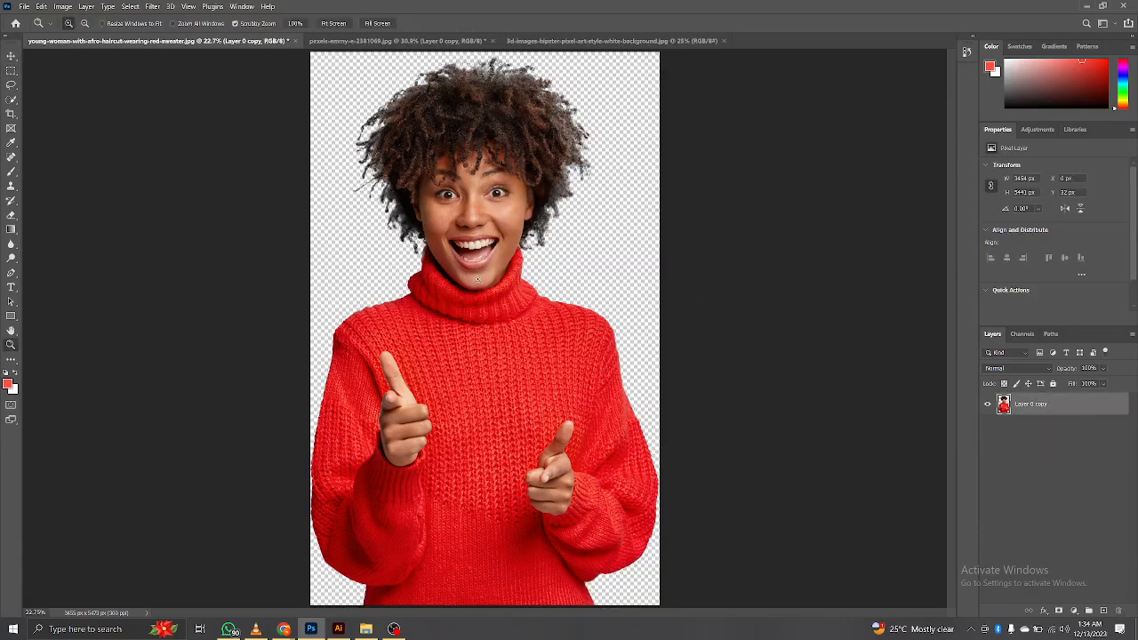
pyautogui.moveTo(447, 244)
pyautogui.mouseDown()
pyautogui.moveTo(521, 304)
pyautogui.moveTo(423, 246)
pyautogui.moveTo(459, 247)
pyautogui.mouseUp()
pyautogui.moveTo(443, 380); pyautogui.dragTo(403, 265)
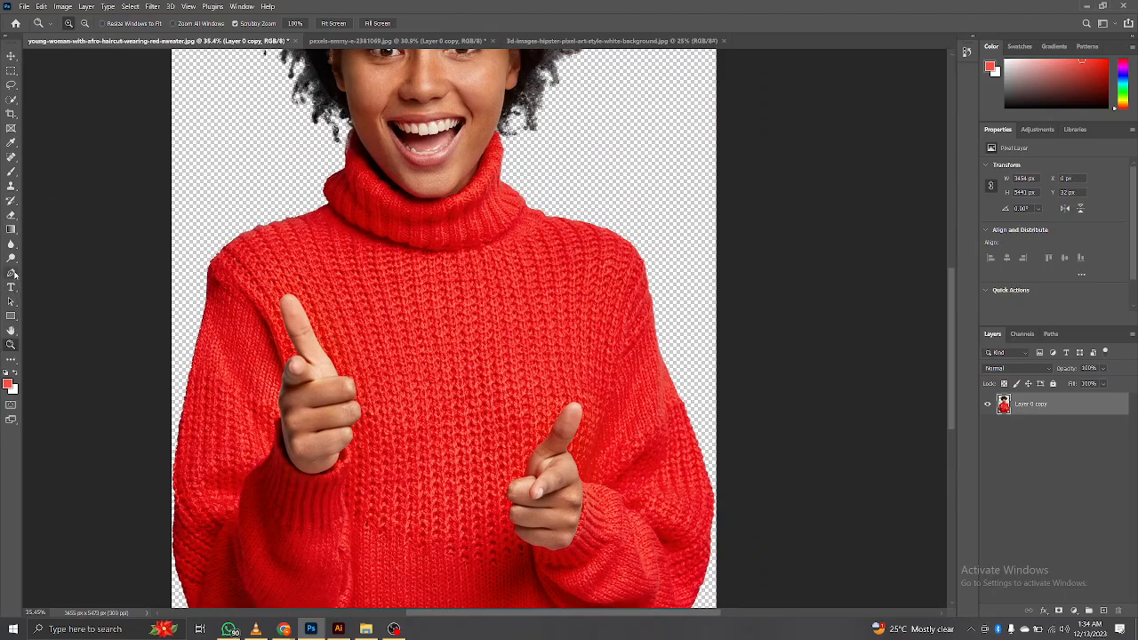
pyautogui.click(10, 272)
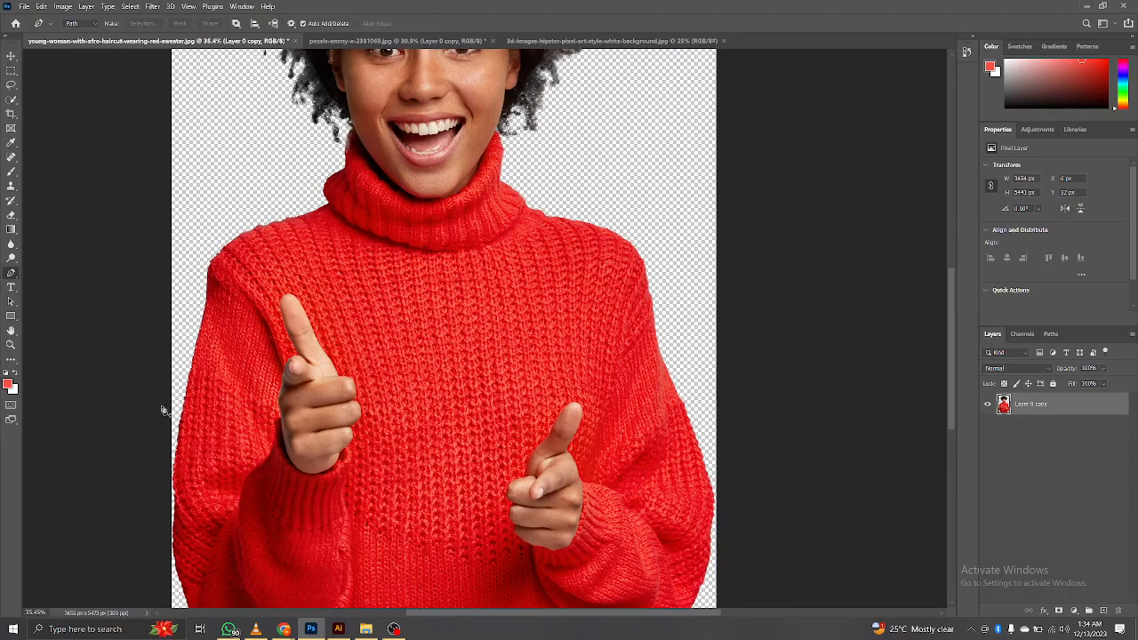
pyautogui.moveTo(279, 335); pyautogui.dragTo(390, 270)
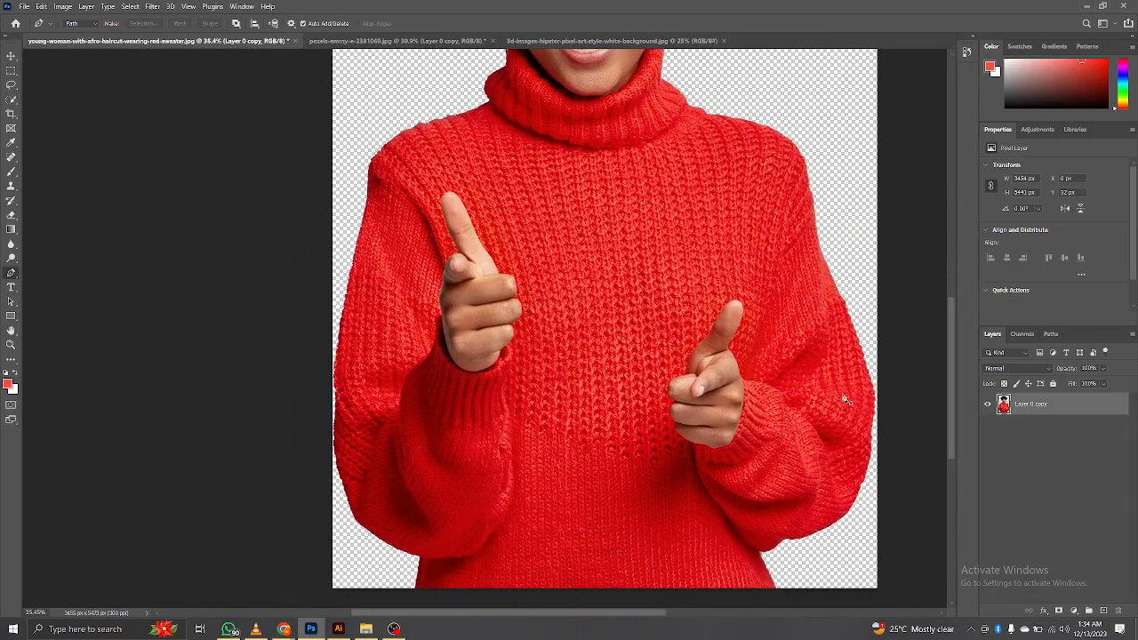
pyautogui.moveTo(812, 335); pyautogui.dragTo(789, 538)
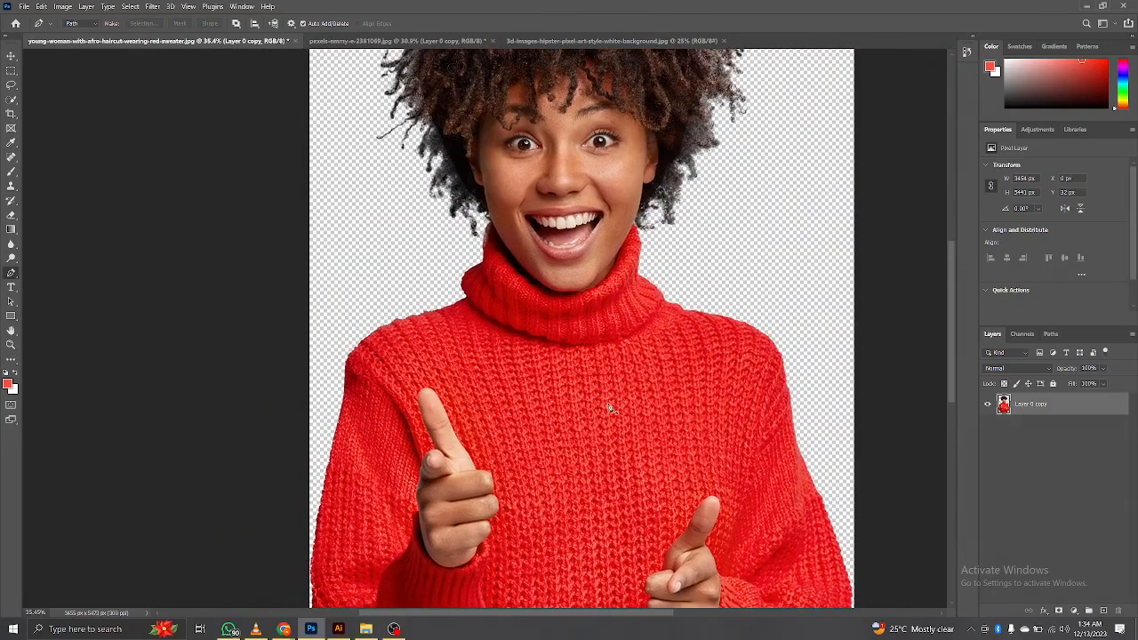
pyautogui.press('x')
pyautogui.press('z')
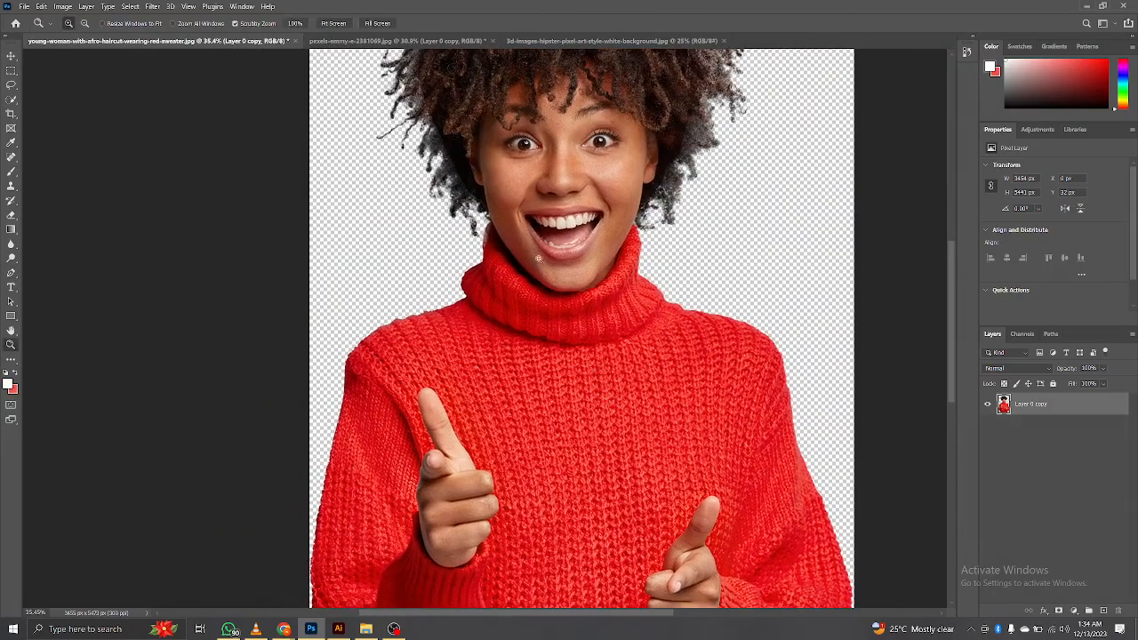
pyautogui.moveTo(539, 259); pyautogui.dragTo(482, 399)
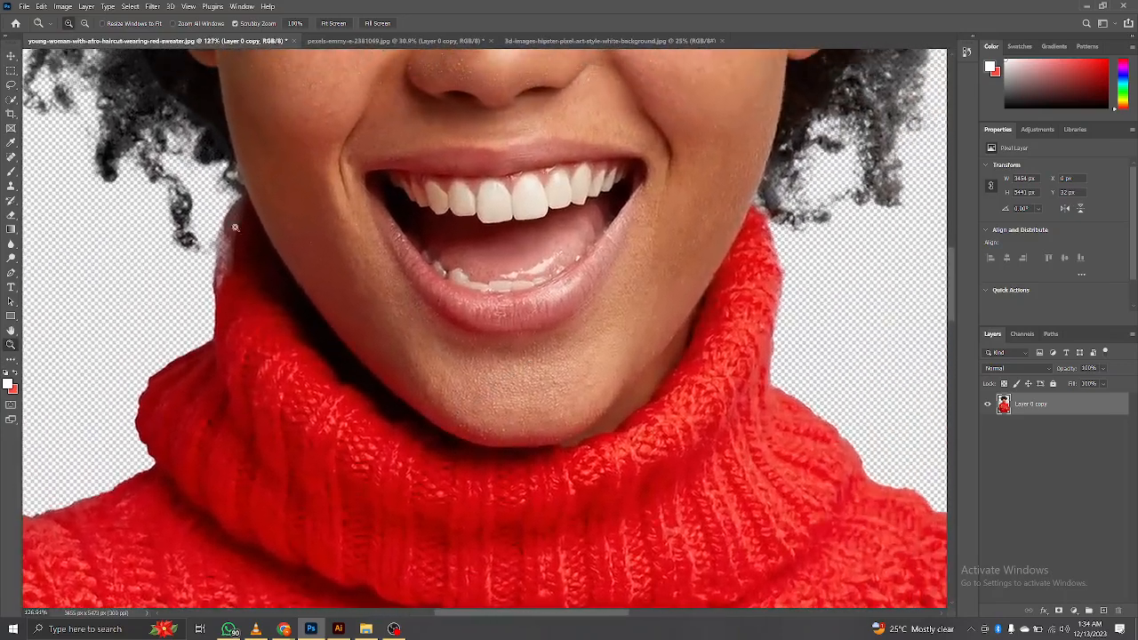
pyautogui.press('p')
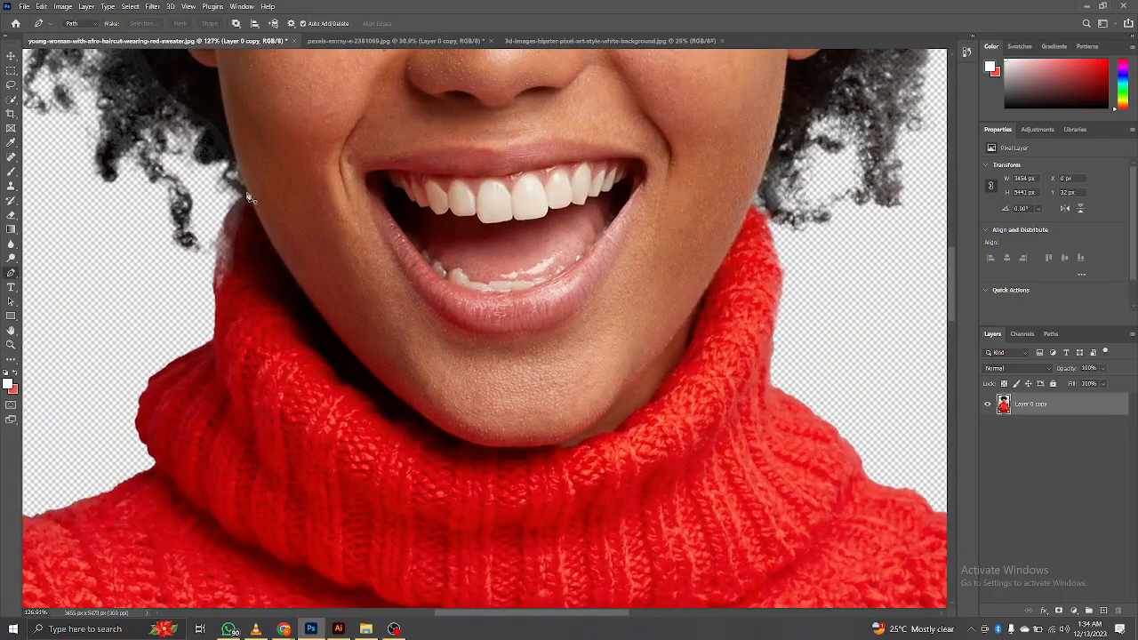
pyautogui.click(246, 191)
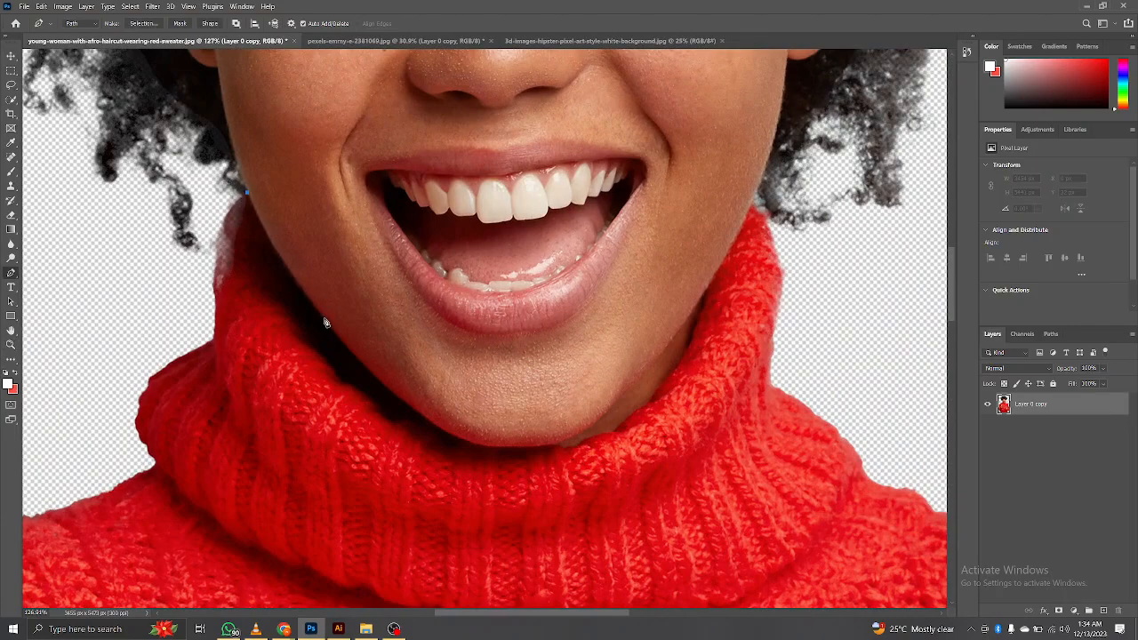
pyautogui.moveTo(326, 320); pyautogui.dragTo(354, 351)
pyautogui.keyDown('alt'); pyautogui.click(325, 321); pyautogui.keyUp('alt')
pyautogui.moveTo(402, 403); pyautogui.dragTo(550, 446)
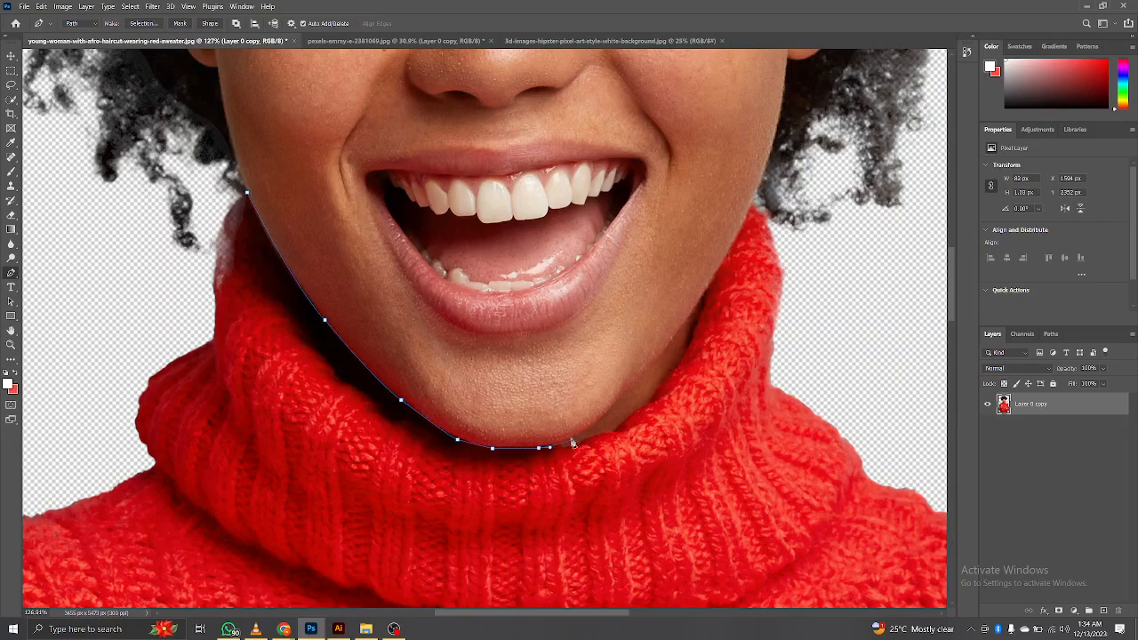
# Step: Continue the path from the chin up the other jawline and around the collar tip beneath the hair
pyautogui.click(571, 439)
pyautogui.hotkey('ctrl', 'z')
pyautogui.moveTo(559, 447); pyautogui.dragTo(580, 443)
pyautogui.click(584, 439)
pyautogui.moveTo(613, 432); pyautogui.dragTo(627, 418)
pyautogui.click(639, 407)
pyautogui.click(654, 393)
pyautogui.click(670, 373)
pyautogui.click(679, 360)
pyautogui.click(692, 328)
pyautogui.moveTo(704, 298); pyautogui.dragTo(303, 398)
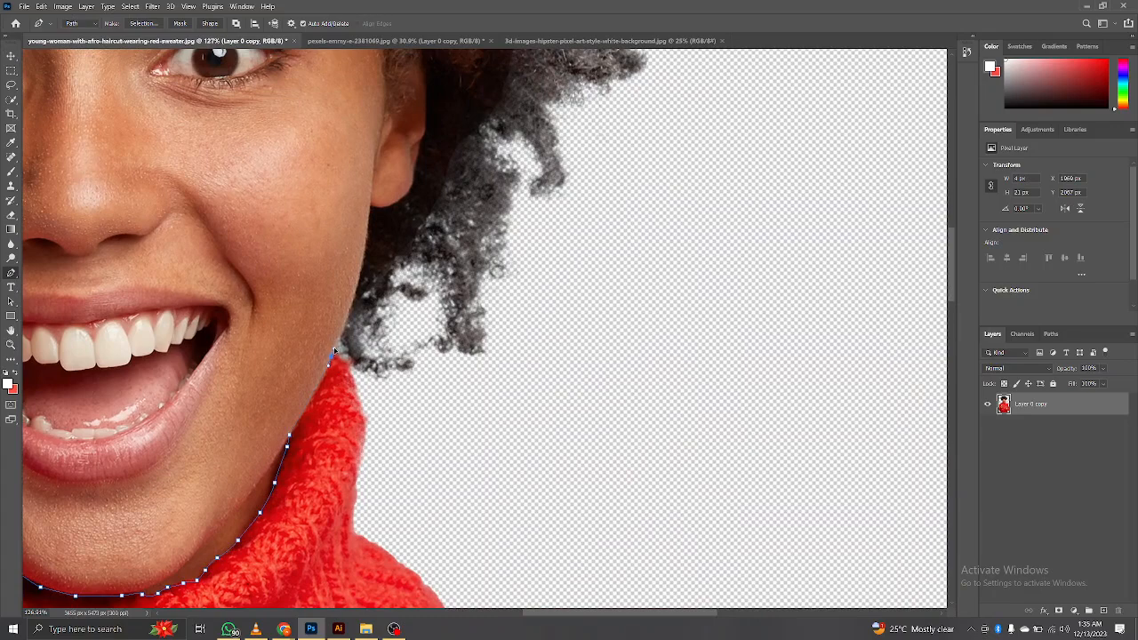
pyautogui.click(339, 343)
pyautogui.click(346, 352)
pyautogui.click(352, 359)
pyautogui.click(355, 369)
pyautogui.click(373, 396)
# Step: Extend the path outside the canvas around the whole sweater and close it at its starting point by the collar
pyautogui.hotkey('ctrl', '0')
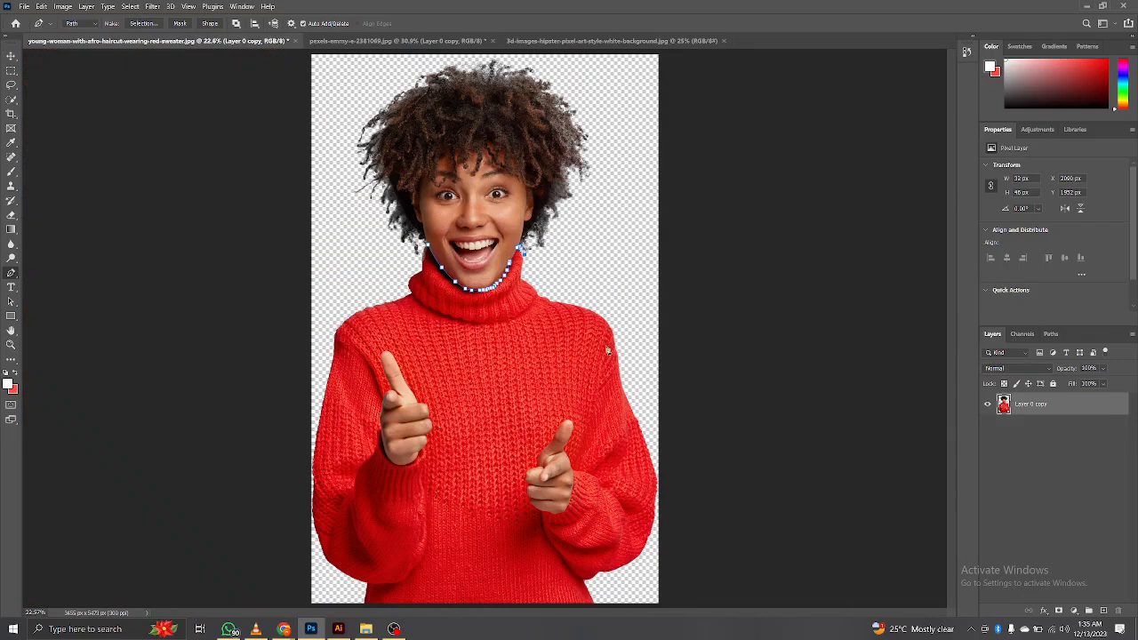
pyautogui.click(742, 300)
pyautogui.click(765, 511)
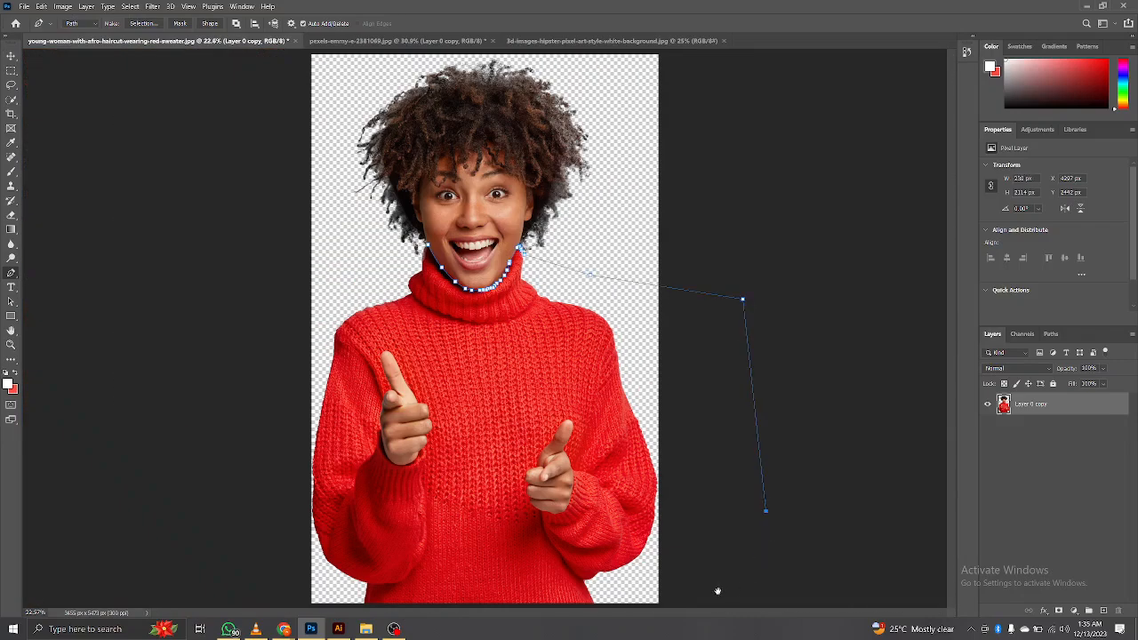
pyautogui.hotkey('ctrl', '-')
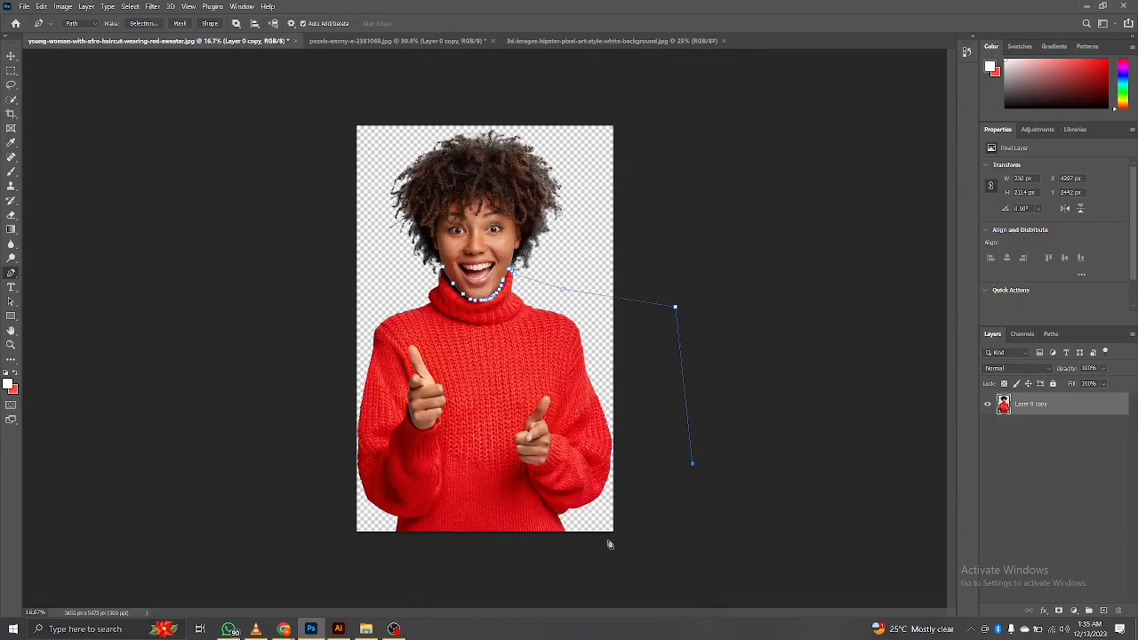
pyautogui.click(721, 513)
pyautogui.click(584, 573)
pyautogui.click(389, 578)
pyautogui.click(301, 558)
pyautogui.click(281, 369)
pyautogui.click(327, 291)
pyautogui.click(382, 281)
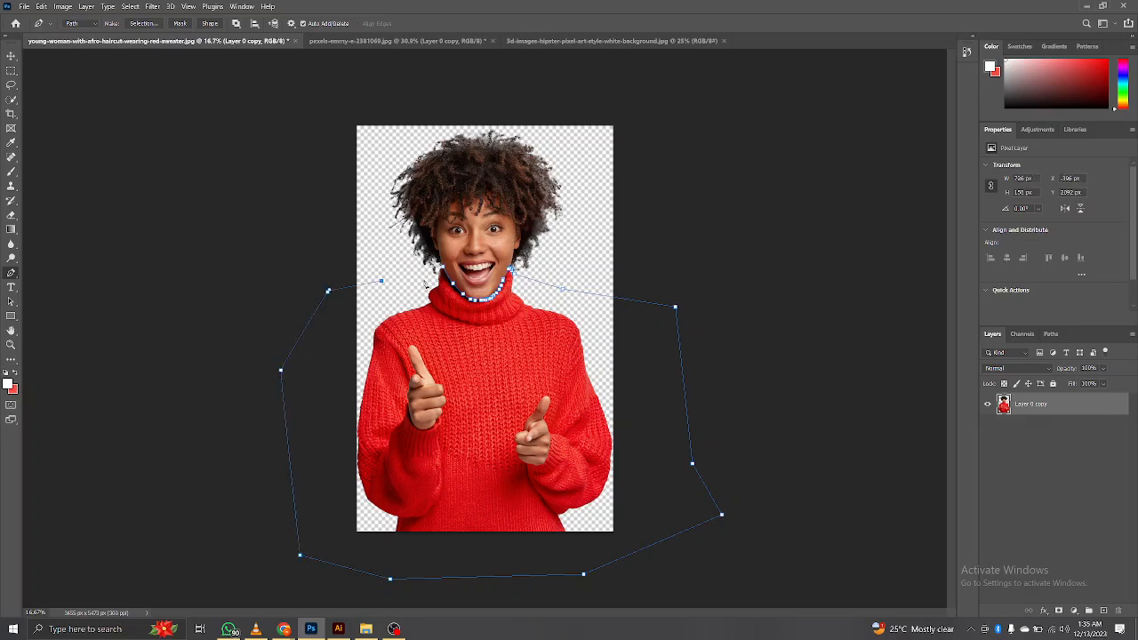
pyautogui.click(440, 272)
# Step: Try converting the closed path to a selection and copying the sweater to a new layer, checking it with the original hidden
pyautogui.hotkey('ctrl', 'Return')
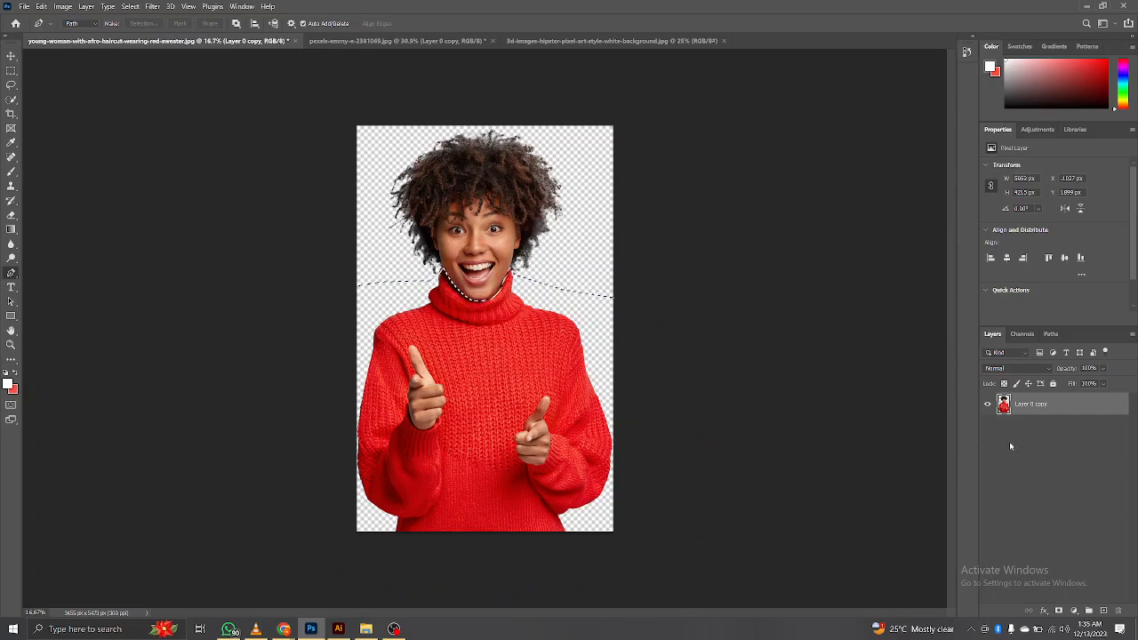
pyautogui.hotkey('ctrl', 'j')
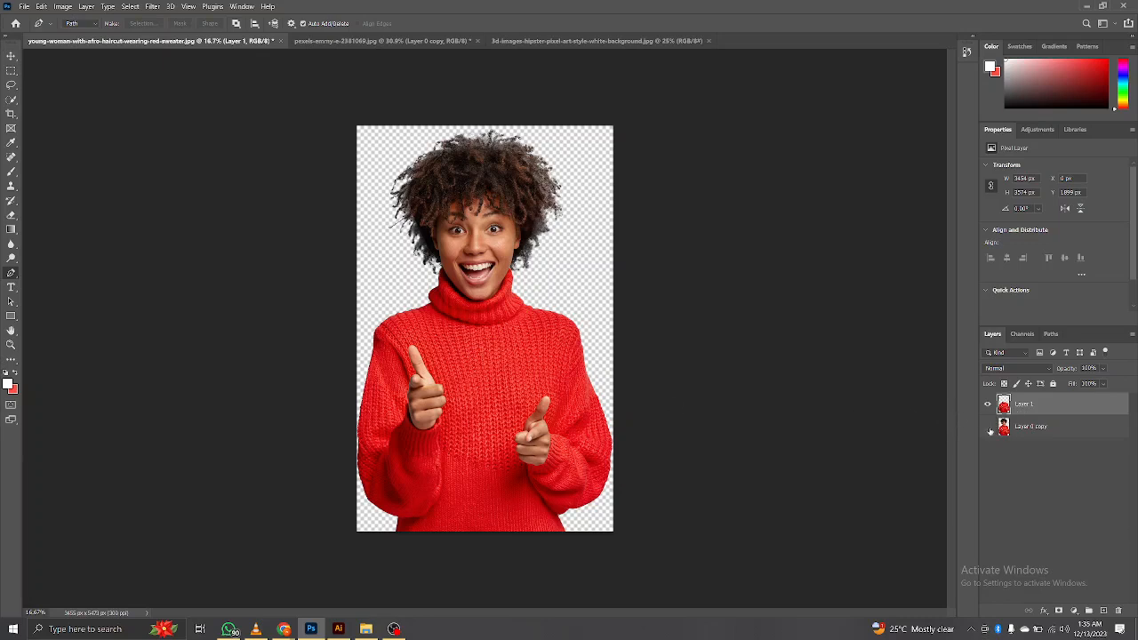
pyautogui.click(989, 429)
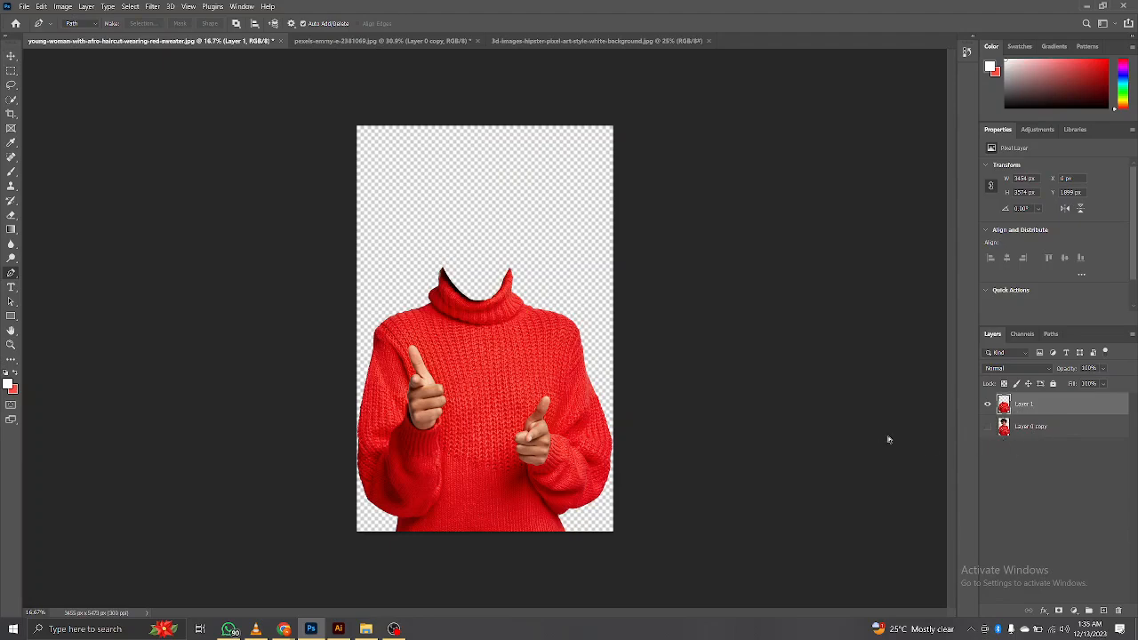
pyautogui.click(987, 427)
# Step: Undo the copied sweater layer and its selection, returning to the closed path
pyautogui.press('z')
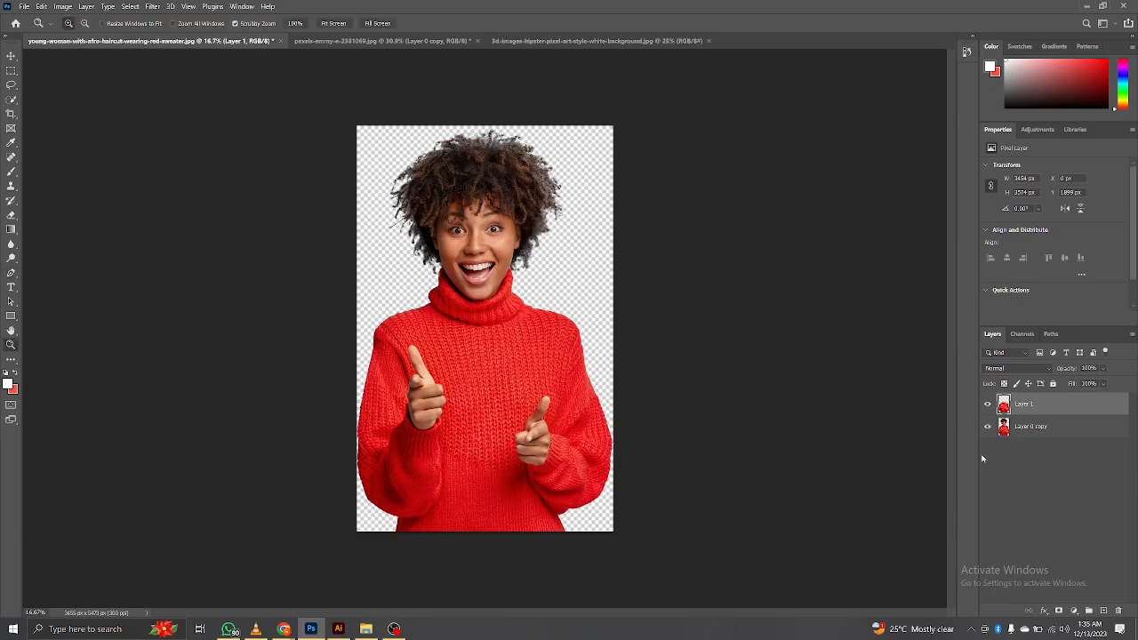
pyautogui.hotkey('ctrl', 'e')
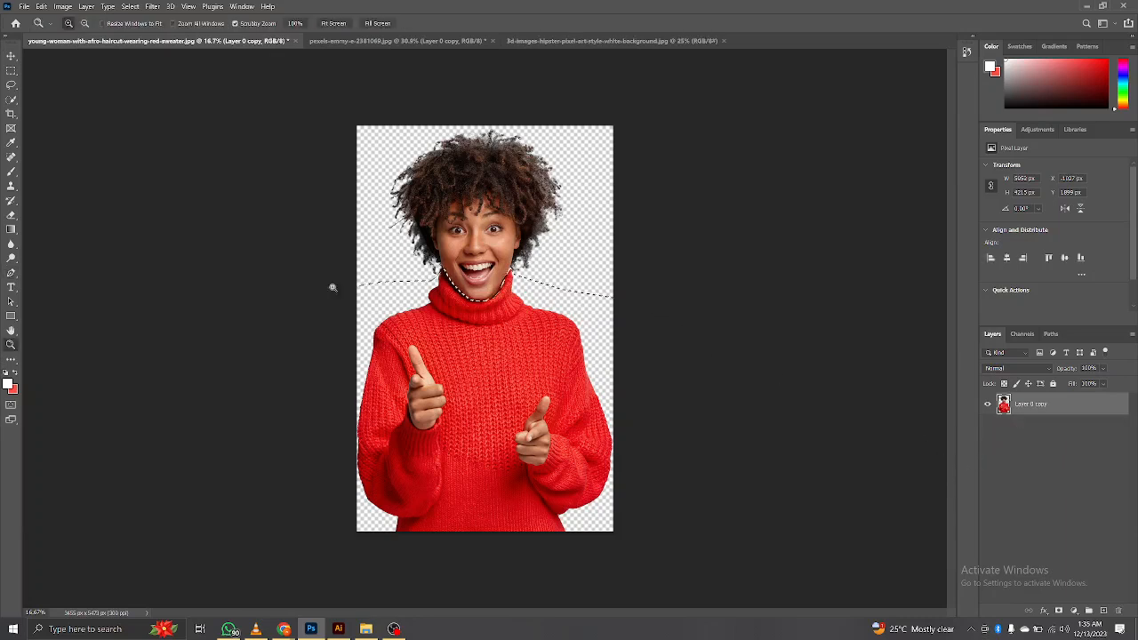
pyautogui.hotkey('ctrl', 'z')
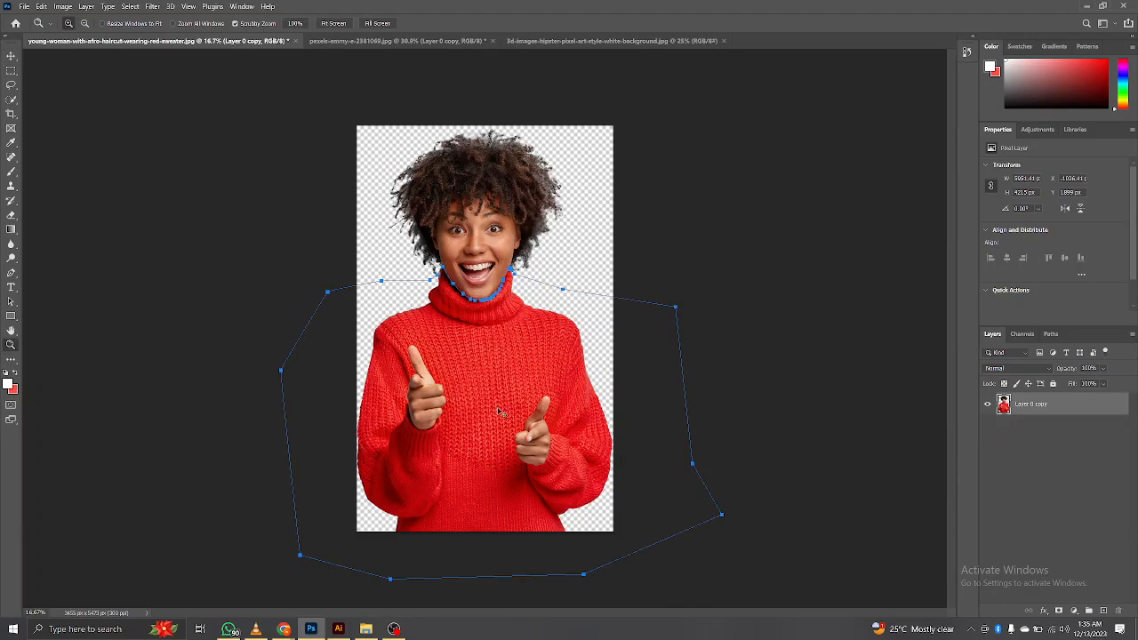
# Step: Convert the sweater path to a selection, copy it to a new layer, and hide the Layer 0 copy layer
pyautogui.hotkey('ctrl', 'Return')
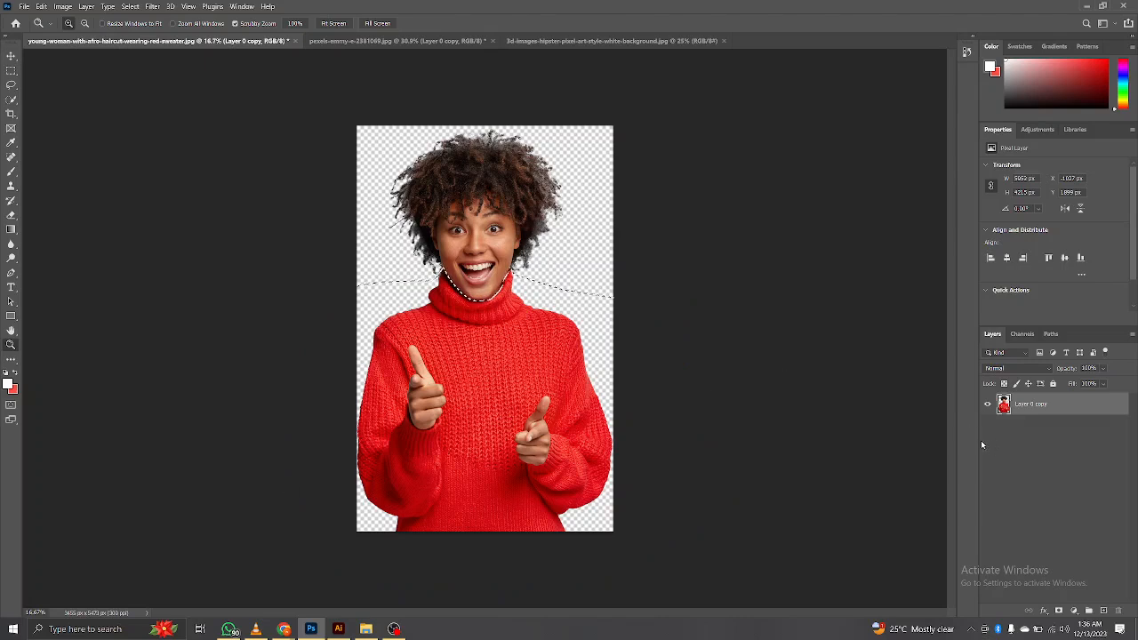
pyautogui.hotkey('ctrl', 'j')
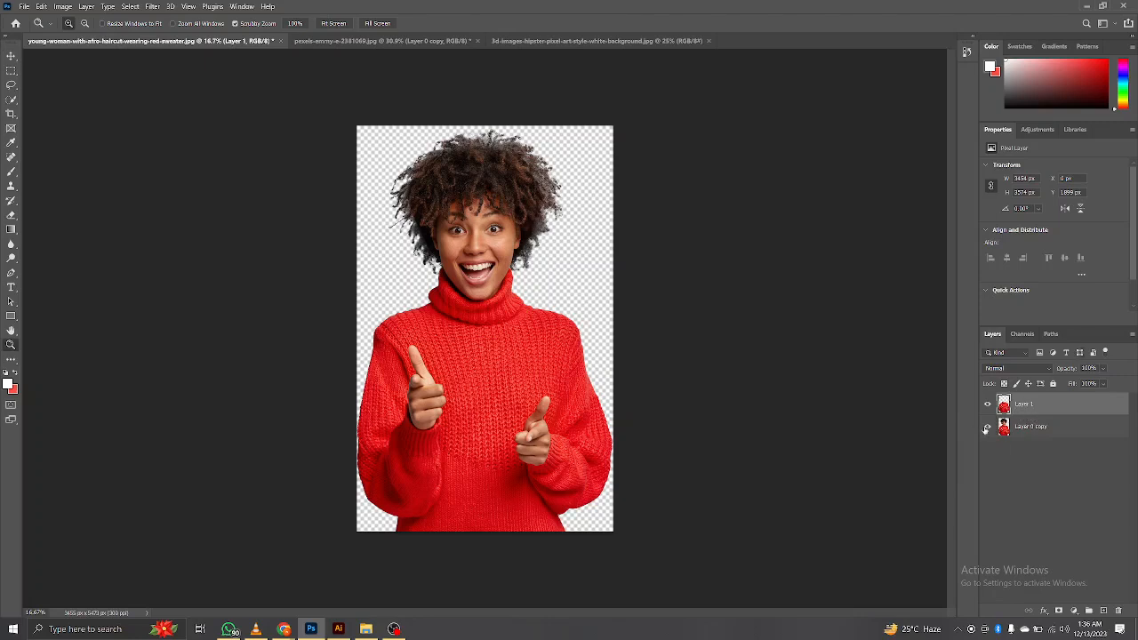
pyautogui.click(986, 405)
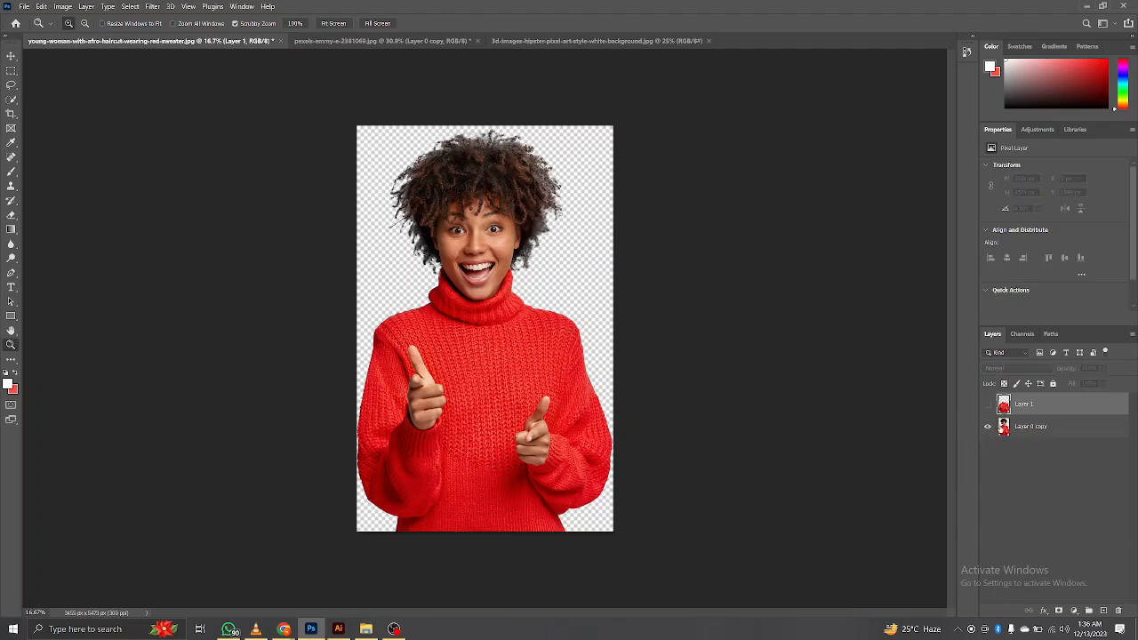
pyautogui.click(987, 404)
pyautogui.click(986, 426)
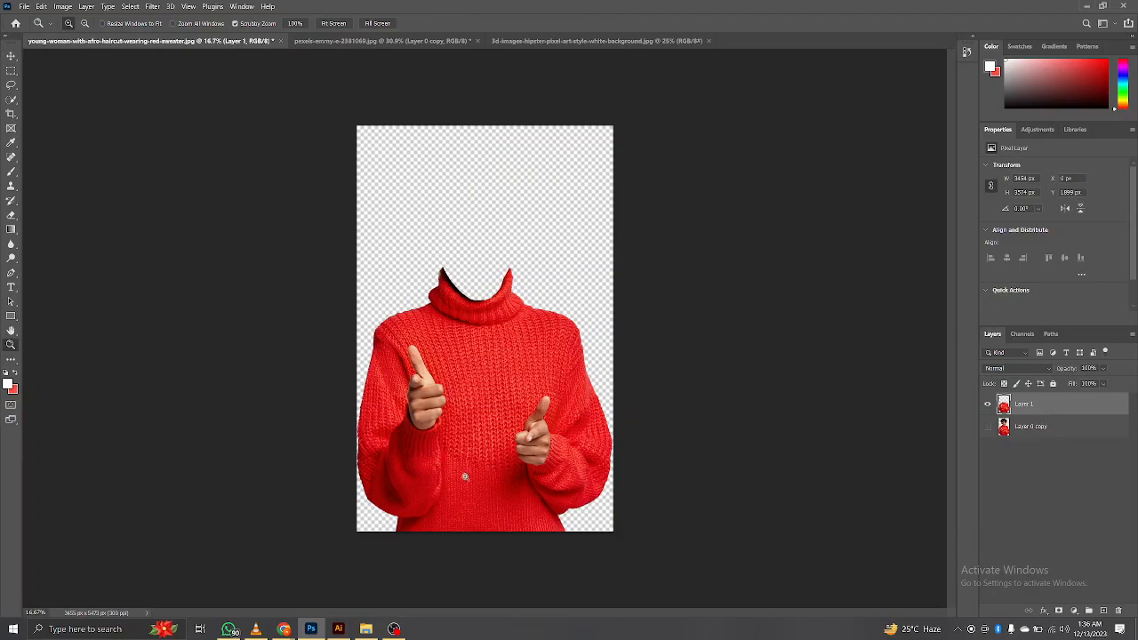
# Step: Start a Pen tool path on the hand at the image's left, tracing its outer edge from the raised fingertip to the knuckles
pyautogui.moveTo(415, 368); pyautogui.dragTo(480, 454)
pyautogui.moveTo(630, 490); pyautogui.dragTo(607, 335)
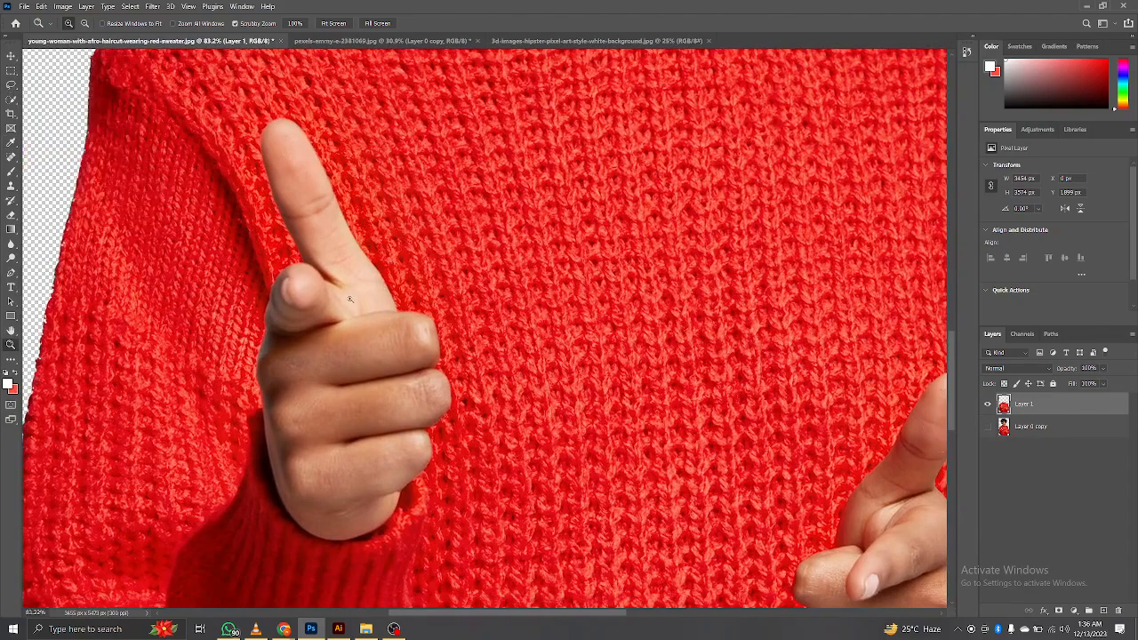
pyautogui.press('p')
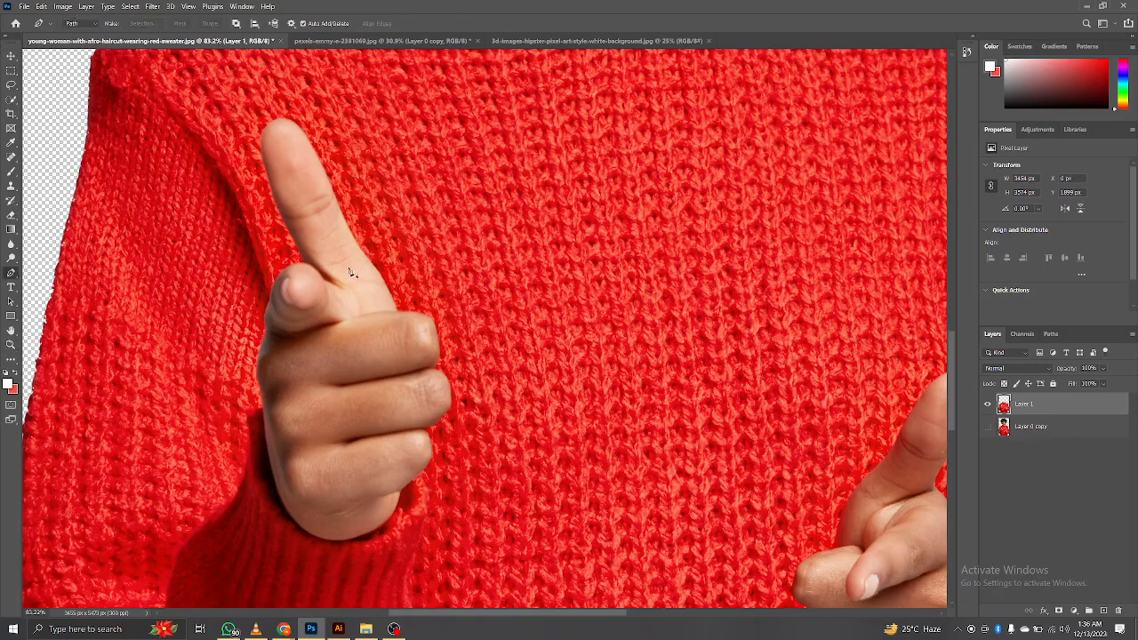
pyautogui.click(261, 137)
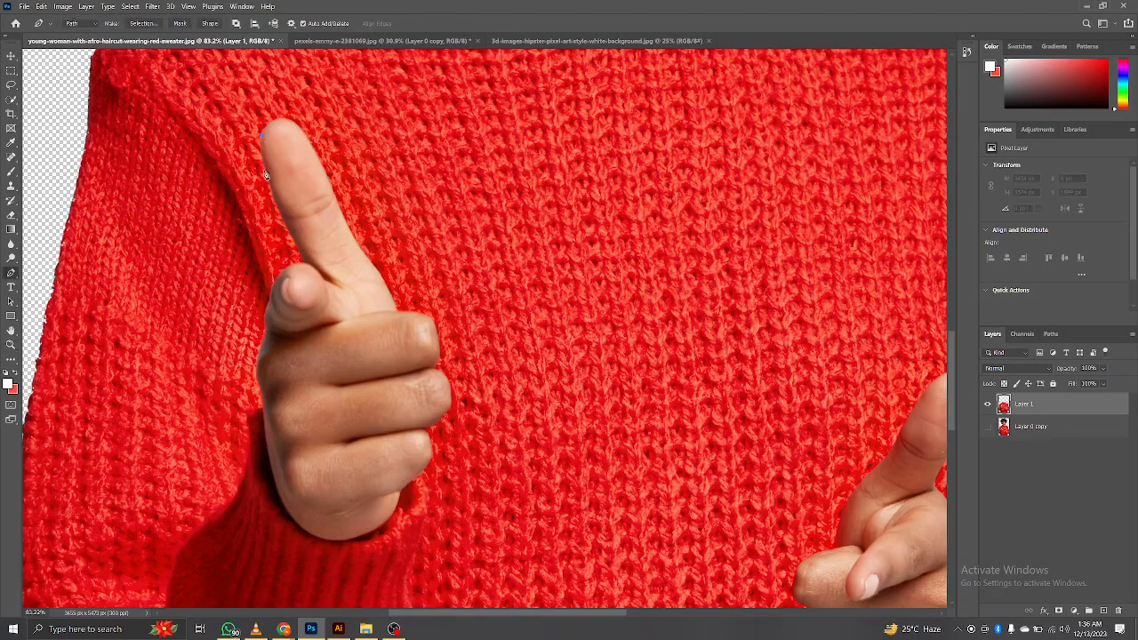
pyautogui.moveTo(274, 191); pyautogui.dragTo(276, 193)
pyautogui.click(282, 218)
pyautogui.click(302, 258)
pyautogui.click(278, 273)
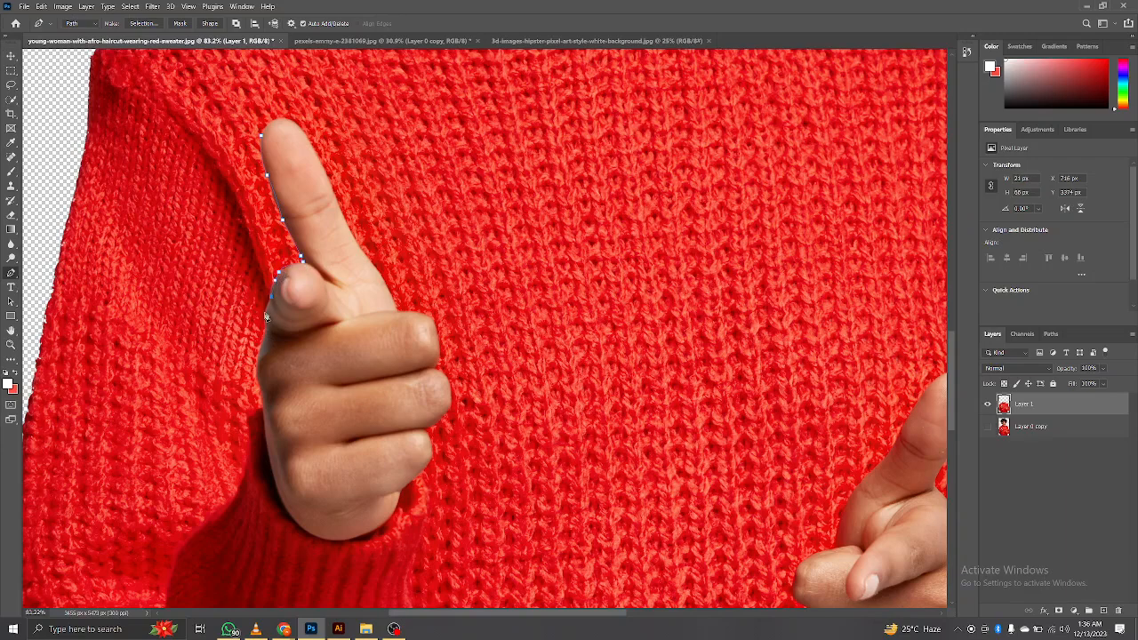
pyautogui.click(264, 317)
pyautogui.click(263, 336)
pyautogui.click(259, 348)
pyautogui.hotkey('ctrl', 'z')
pyautogui.press('Escape')
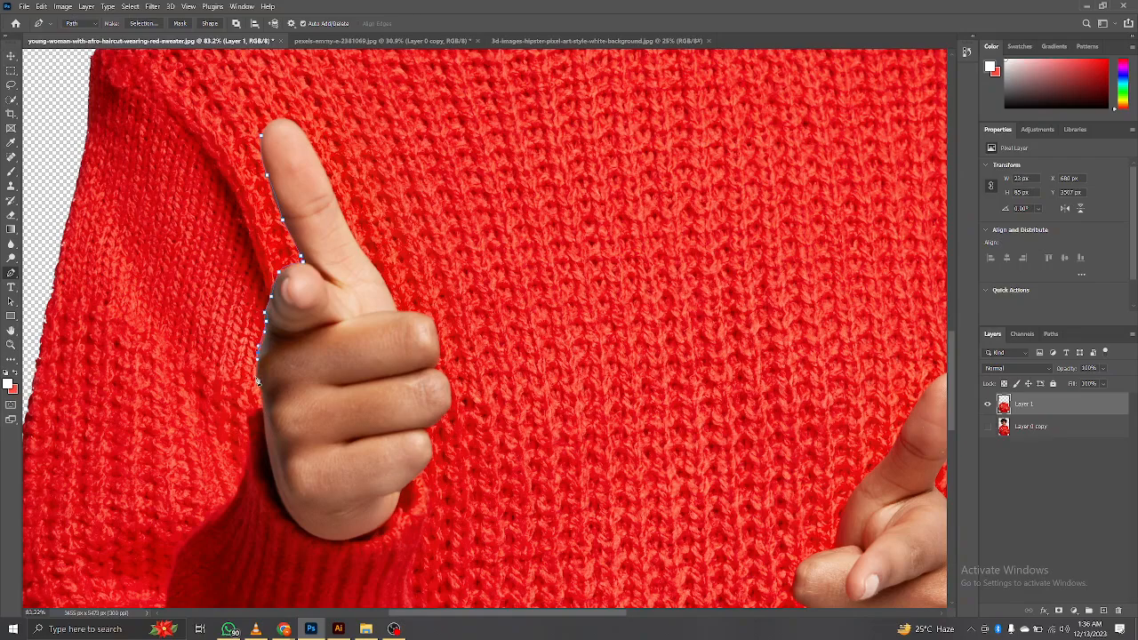
# Step: Continue the hand path down the outer edge and around the base of the hand along the sweater cuff
pyautogui.click(258, 384)
pyautogui.click(264, 420)
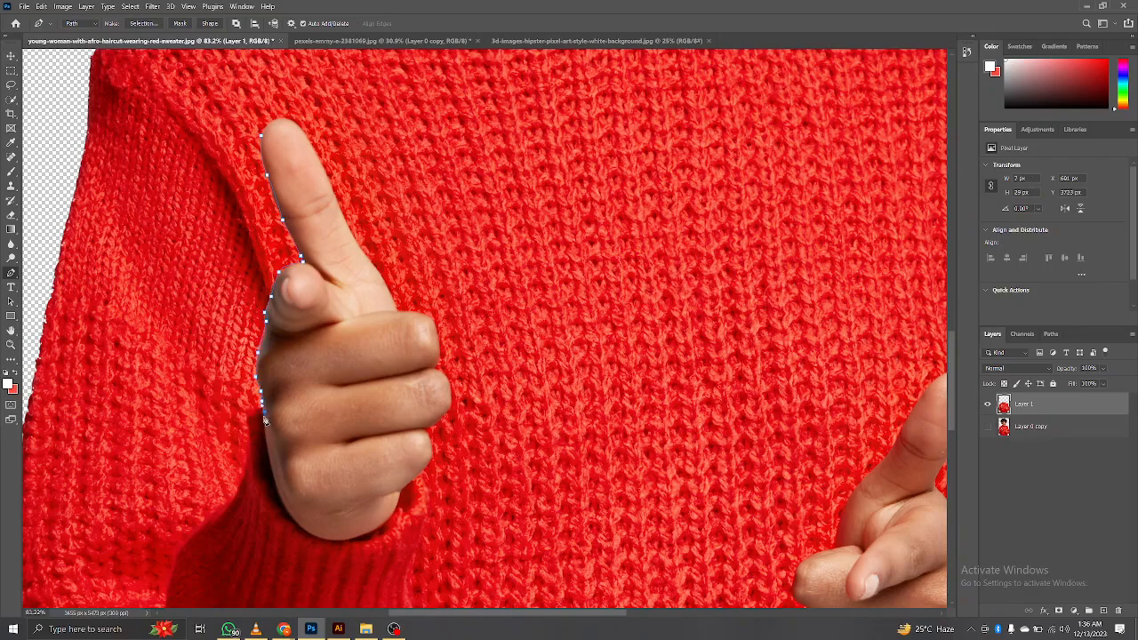
pyautogui.click(277, 489)
pyautogui.click(282, 503)
pyautogui.moveTo(326, 542); pyautogui.dragTo(394, 511)
pyautogui.click(403, 490)
# Step: Trace the path up around the three curled fingers to the base of the raised finger
pyautogui.click(410, 482)
pyautogui.click(429, 463)
pyautogui.click(432, 451)
pyautogui.click(428, 434)
pyautogui.click(426, 434)
pyautogui.click(446, 414)
pyautogui.click(452, 389)
pyautogui.click(445, 381)
pyautogui.click(435, 366)
pyautogui.click(441, 359)
pyautogui.click(439, 349)
pyautogui.click(439, 339)
pyautogui.click(437, 323)
pyautogui.click(413, 313)
pyautogui.click(398, 312)
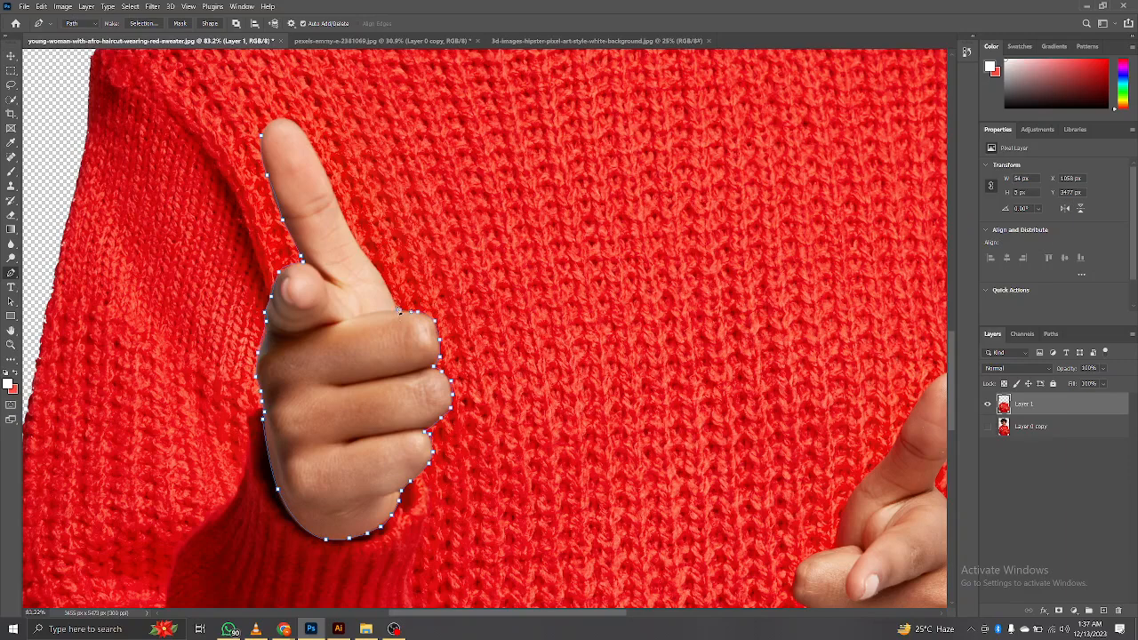
# Step: Trace the inner edge of the raised finger over its tip and close the path around the hand
pyautogui.click(372, 262)
pyautogui.click(359, 247)
pyautogui.click(351, 229)
pyautogui.click(326, 172)
pyautogui.moveTo(287, 120); pyautogui.dragTo(275, 115)
pyautogui.moveTo(274, 123); pyautogui.dragTo(267, 124)
pyautogui.hotkey('ctrl', 'z')
pyautogui.click(265, 133)
pyautogui.scroll(-1, 466, 374)
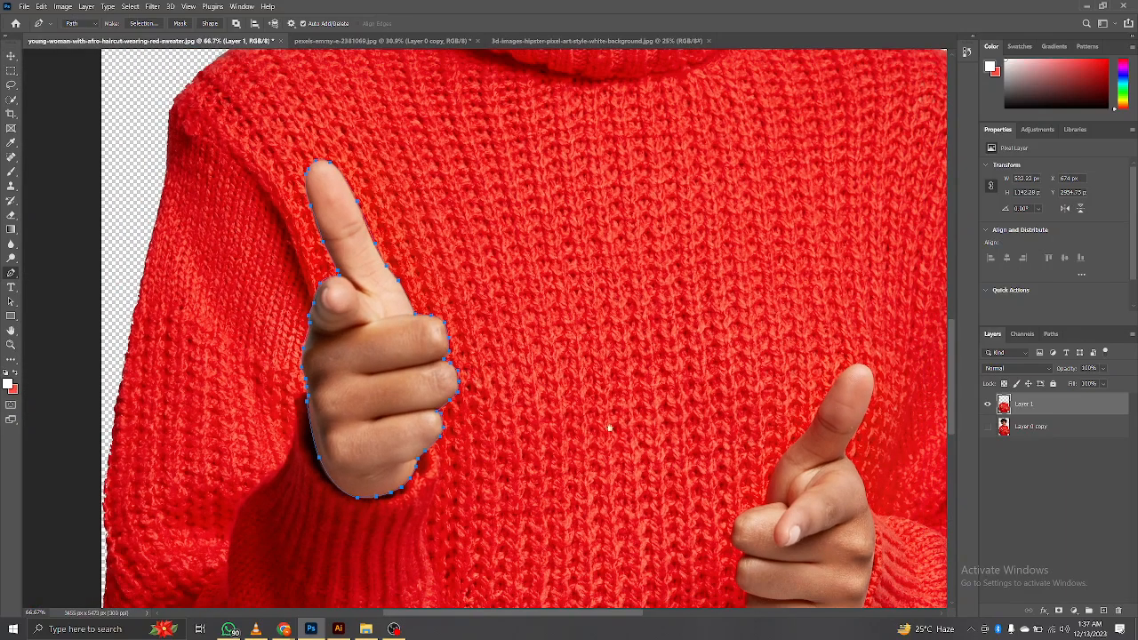
# Step: Start a Pen tool path on the hand at the image's right, tracing the raised finger from its tip down its inner edge
pyautogui.moveTo(610, 427); pyautogui.dragTo(485, 332)
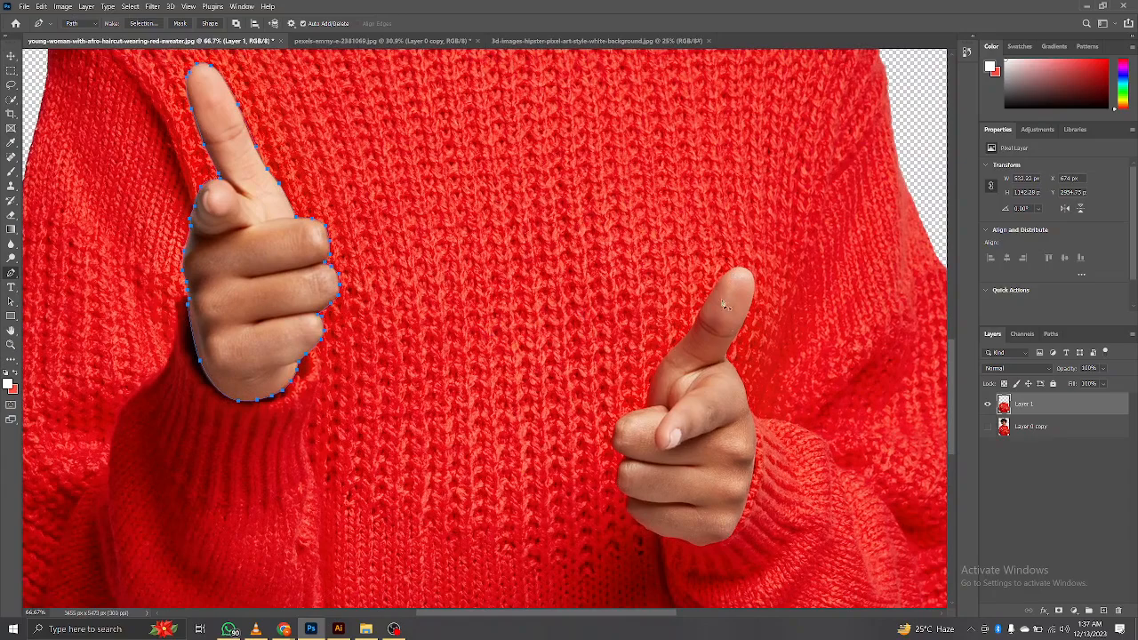
pyautogui.press('z')
pyautogui.moveTo(713, 291); pyautogui.dragTo(741, 315)
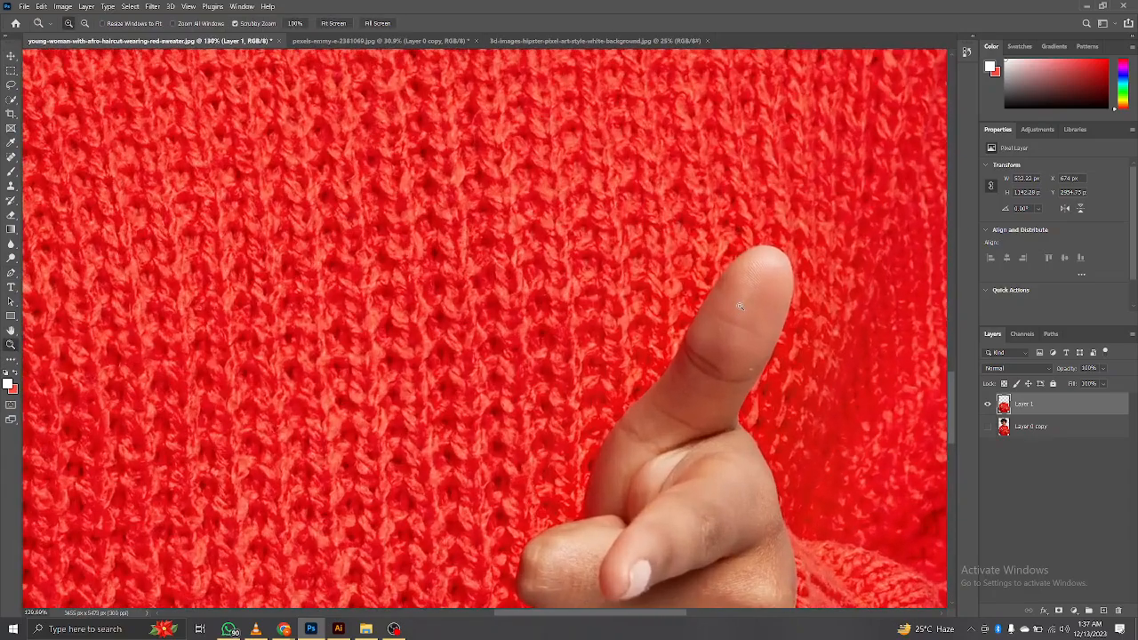
pyautogui.press('p')
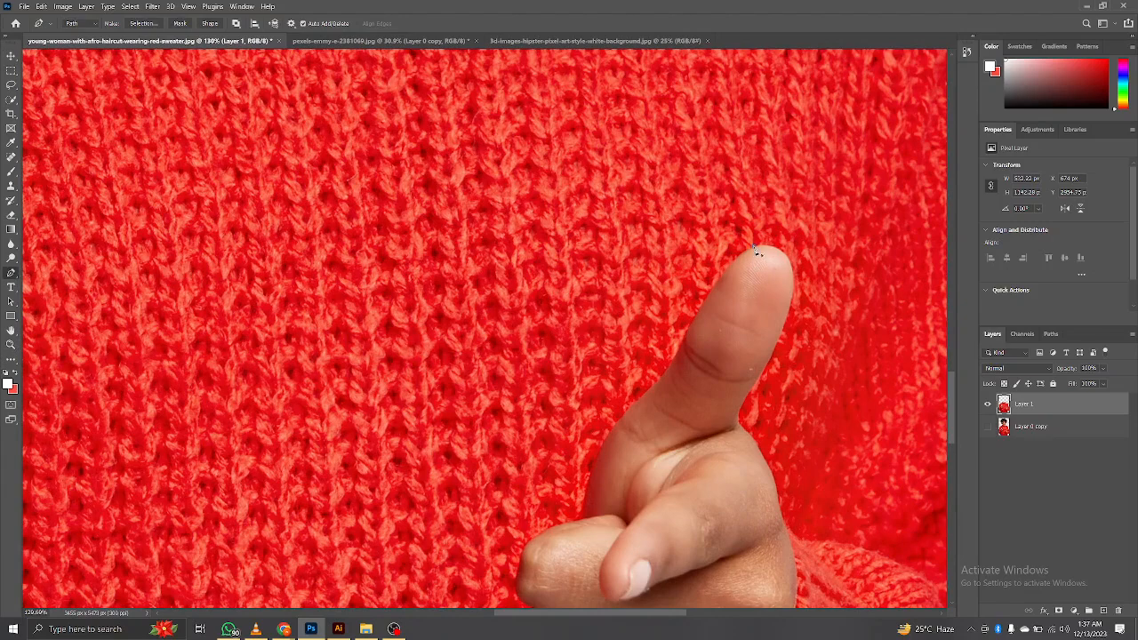
pyautogui.click(753, 248)
pyautogui.click(721, 273)
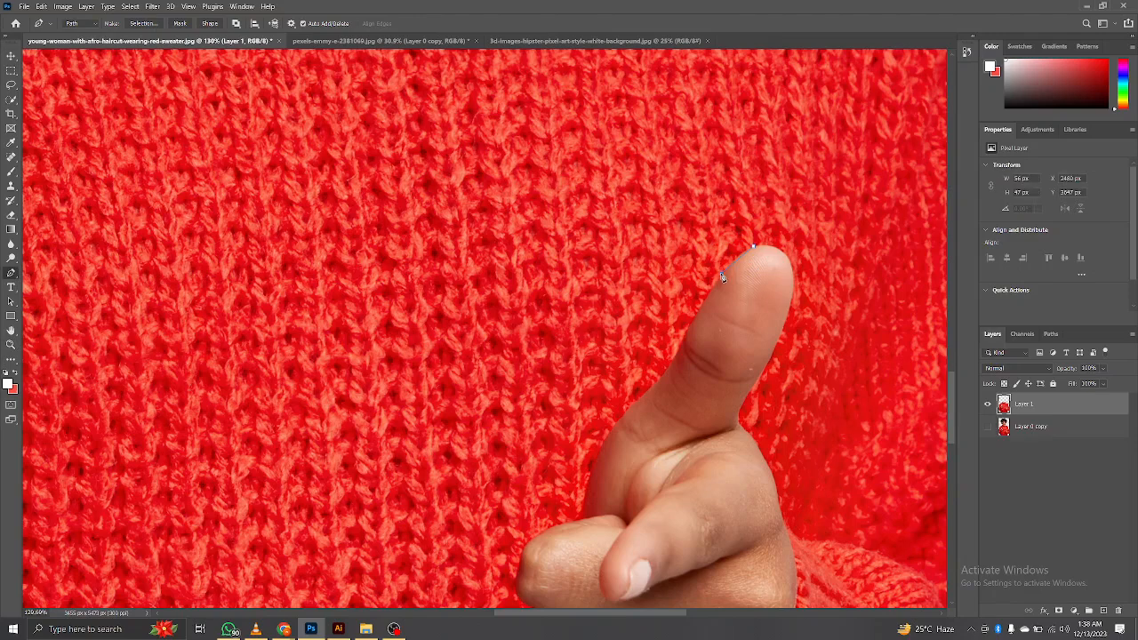
pyautogui.click(702, 300)
pyautogui.click(689, 329)
pyautogui.click(682, 344)
pyautogui.click(676, 356)
# Step: Continue the path around the base of the raised finger down towards the uppermost curled finger
pyautogui.click(651, 388)
pyautogui.click(647, 390)
pyautogui.click(623, 411)
pyautogui.click(592, 470)
pyautogui.hotkey('ctrl', 'z')
pyautogui.click(584, 491)
# Step: Trace the path around the tip of the uppermost curled finger to the notch above the next finger
pyautogui.moveTo(582, 520); pyautogui.dragTo(738, 477)
pyautogui.click(729, 472)
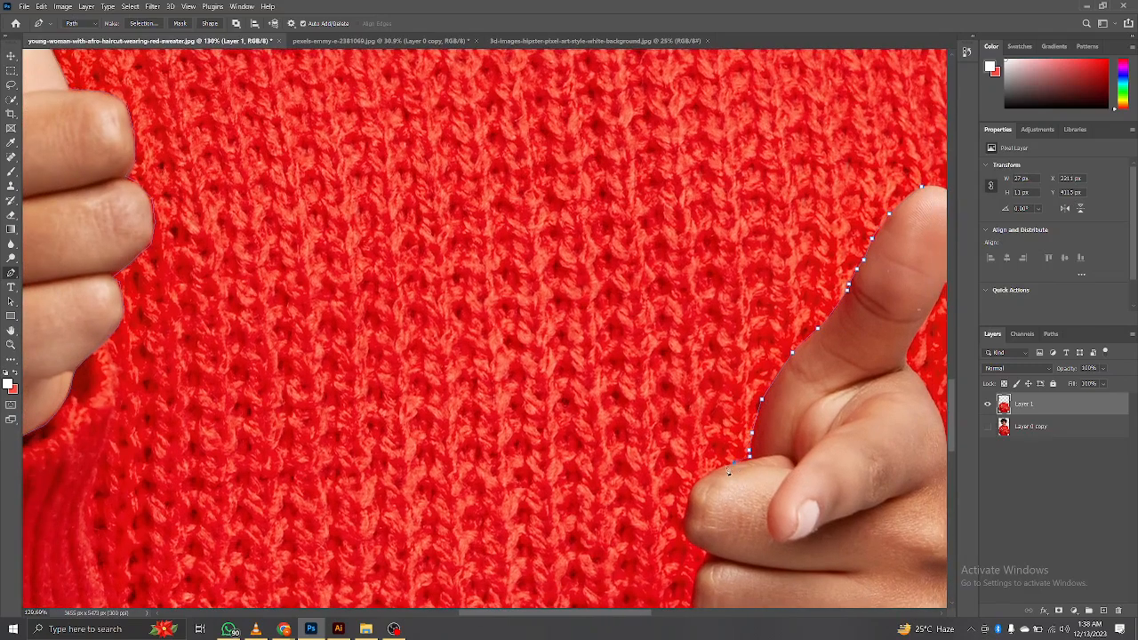
pyautogui.click(722, 471)
pyautogui.click(749, 463)
pyautogui.click(694, 486)
pyautogui.click(685, 514)
pyautogui.click(688, 513)
pyautogui.click(689, 534)
pyautogui.click(686, 535)
pyautogui.click(703, 552)
pyautogui.click(702, 576)
# Step: Continue the path around the lower curled fingers and along the base of the hand to the sweater cuff
pyautogui.scroll(-3, 706, 533)
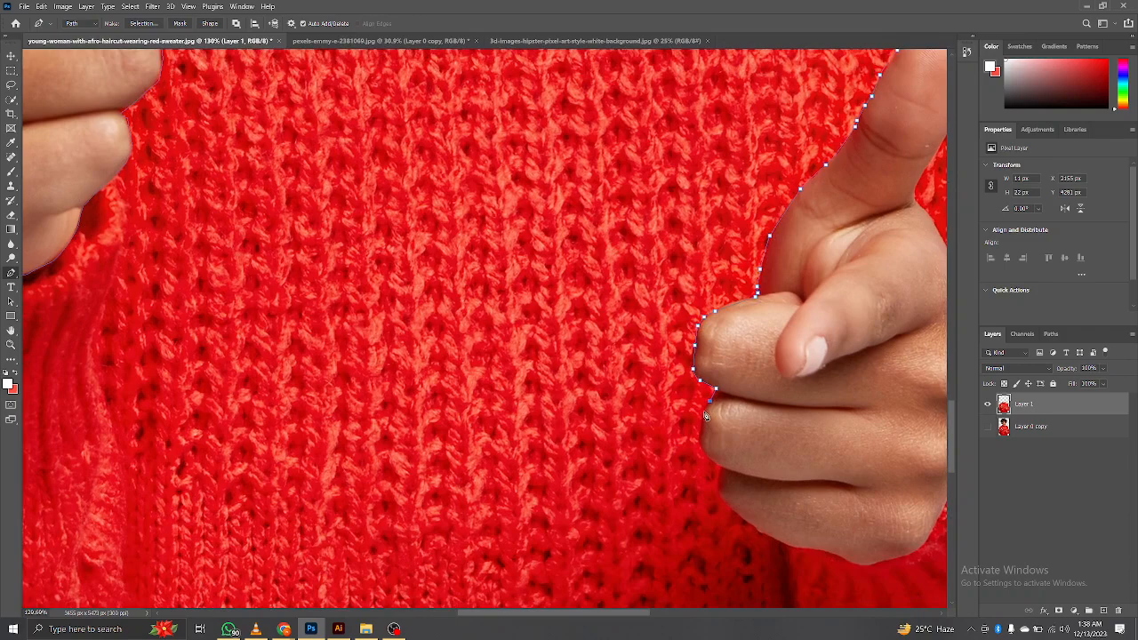
pyautogui.click(705, 411)
pyautogui.click(714, 463)
pyautogui.click(722, 470)
pyautogui.moveTo(726, 502); pyautogui.dragTo(748, 480)
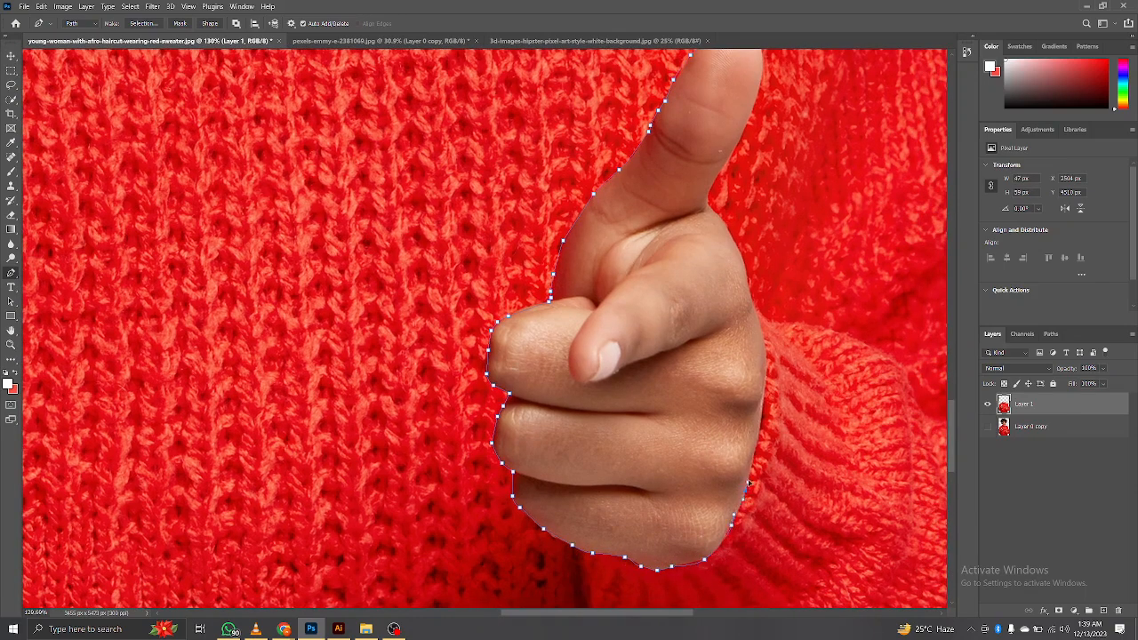
# Step: Trace the outer edge of the hand and raised finger up over the fingertip and close the path
pyautogui.moveTo(762, 411); pyautogui.dragTo(764, 519)
pyautogui.click(749, 477)
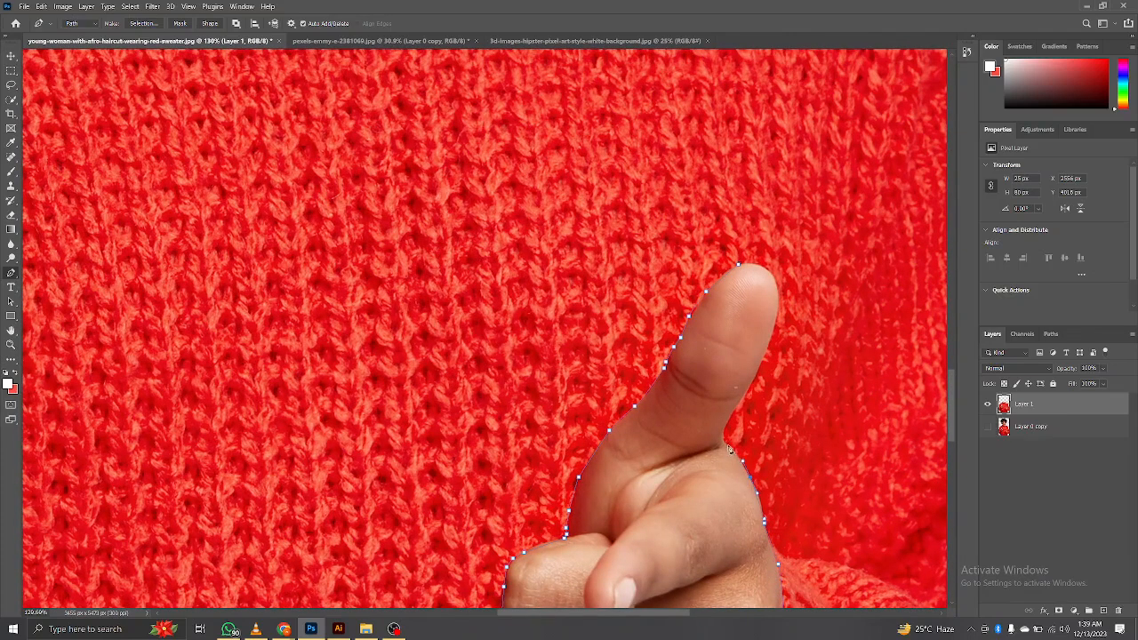
pyautogui.moveTo(722, 436); pyautogui.dragTo(717, 464)
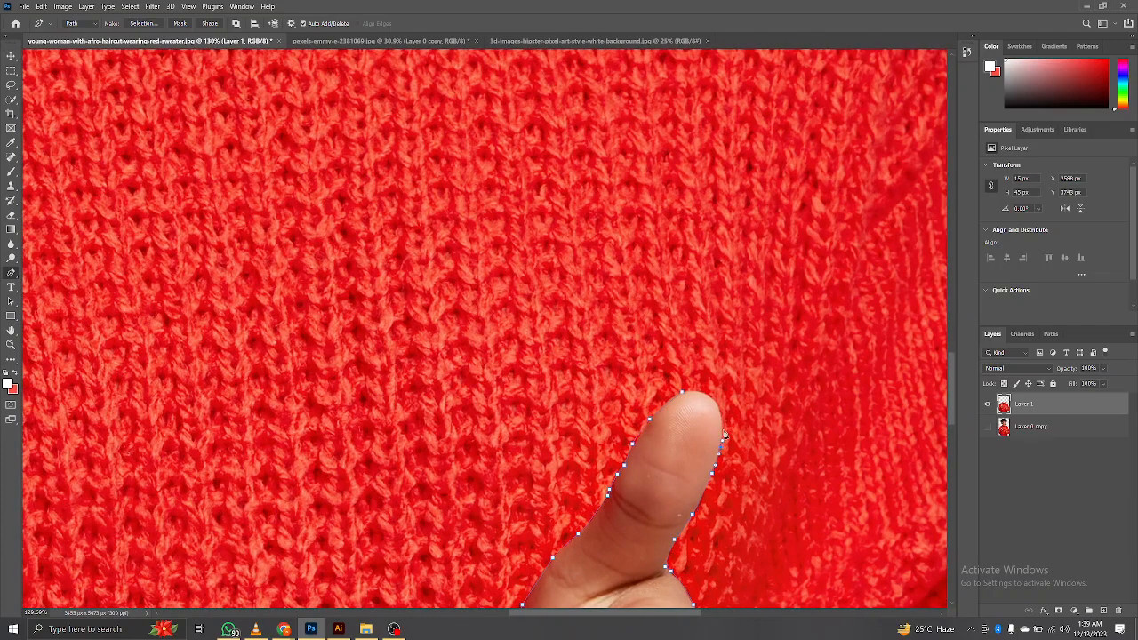
pyautogui.click(724, 426)
pyautogui.moveTo(691, 384); pyautogui.dragTo(692, 385)
pyautogui.keyDown('alt'); pyautogui.click(707, 394); pyautogui.keyUp('alt')
pyautogui.click(684, 395)
# Step: Convert both hand paths to a selection, delete the hands from the sweater layer, and deselect
pyautogui.hotkey('ctrl', '0')
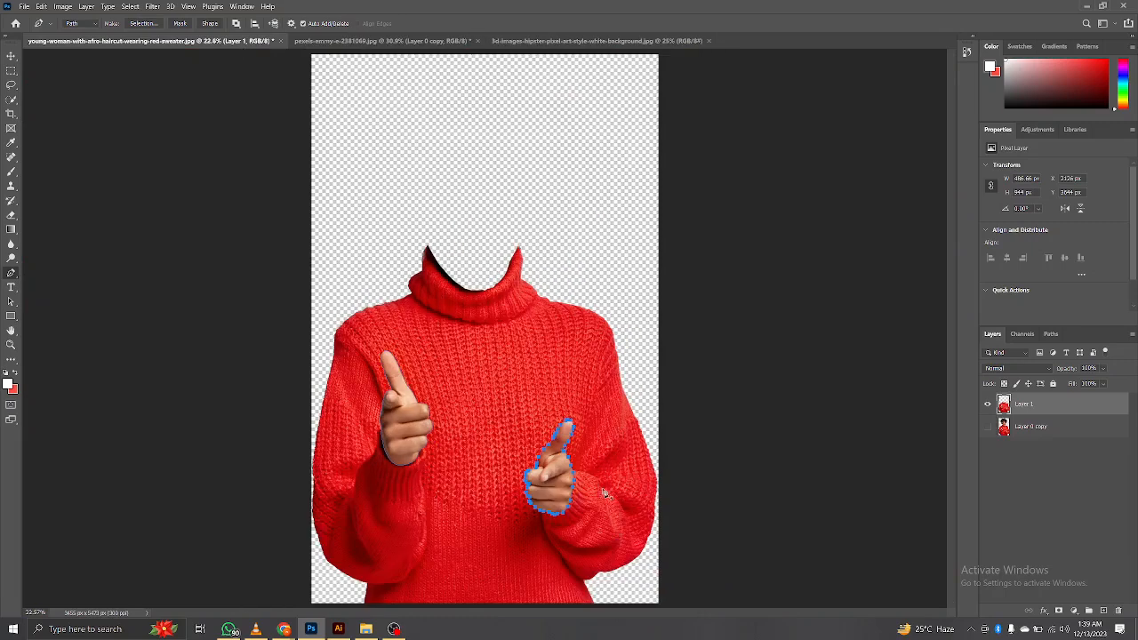
pyautogui.hotkey('ctrl', 'Return')
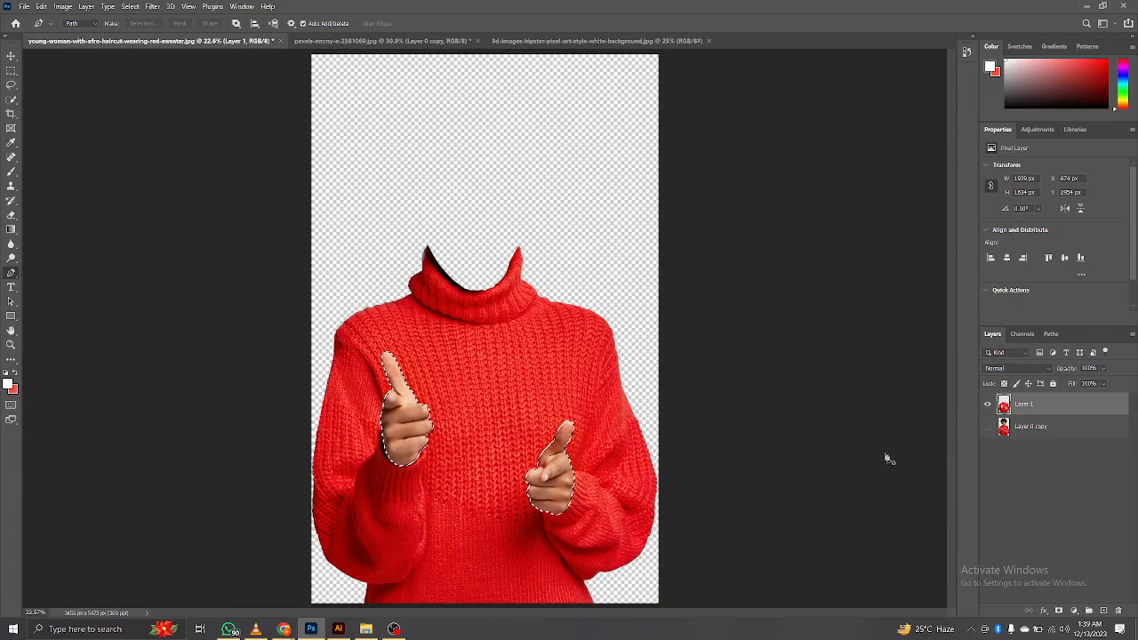
pyautogui.press('Delete')
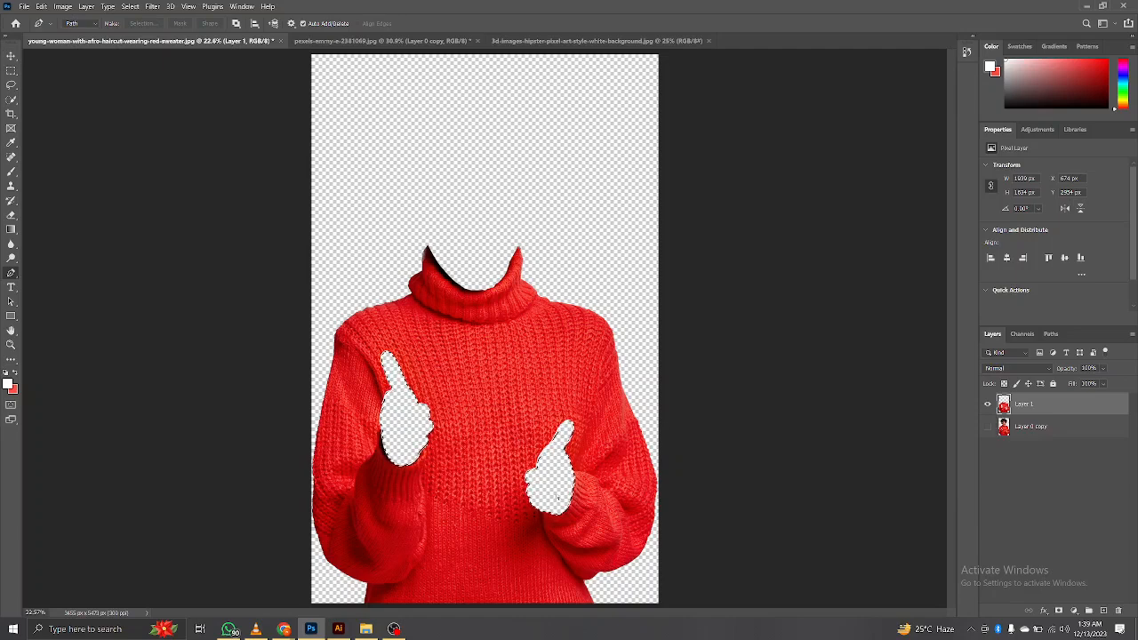
pyautogui.hotkey('ctrl', 'd')
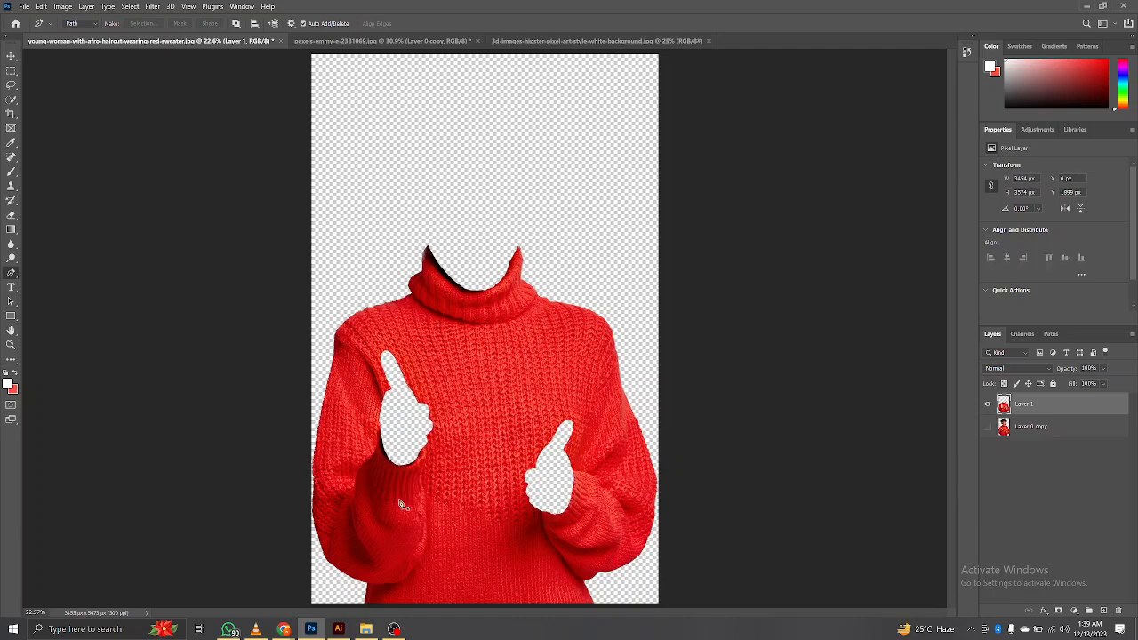
# Step: Rename the sweater layer to "cloth"
pyautogui.click(10, 56)
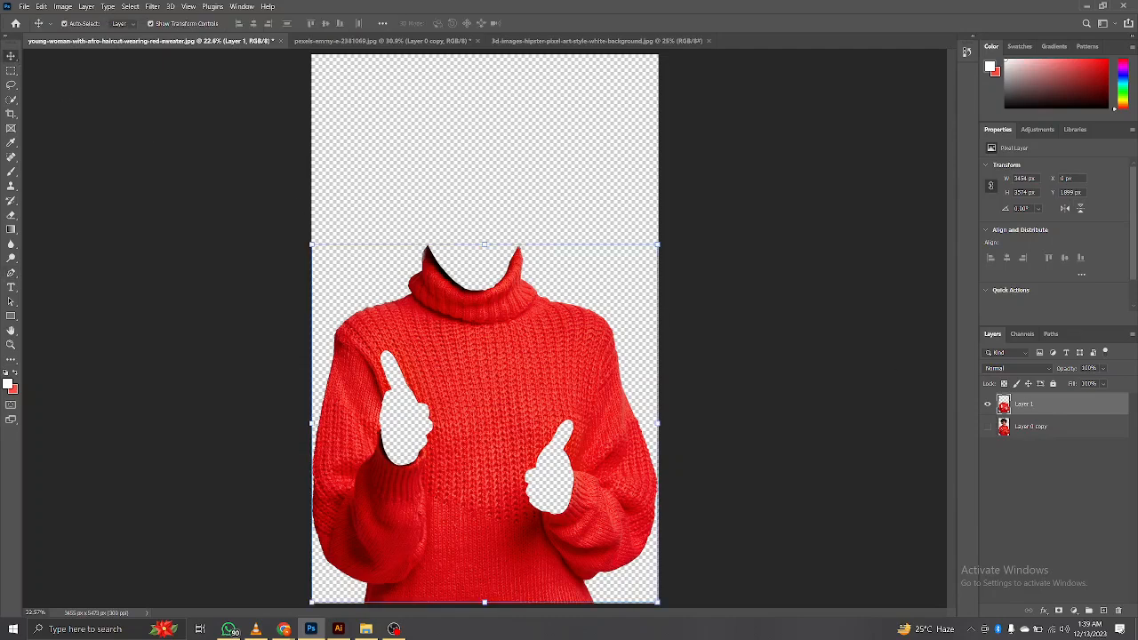
pyautogui.doubleClick(1033, 410)
pyautogui.click(1090, 411)
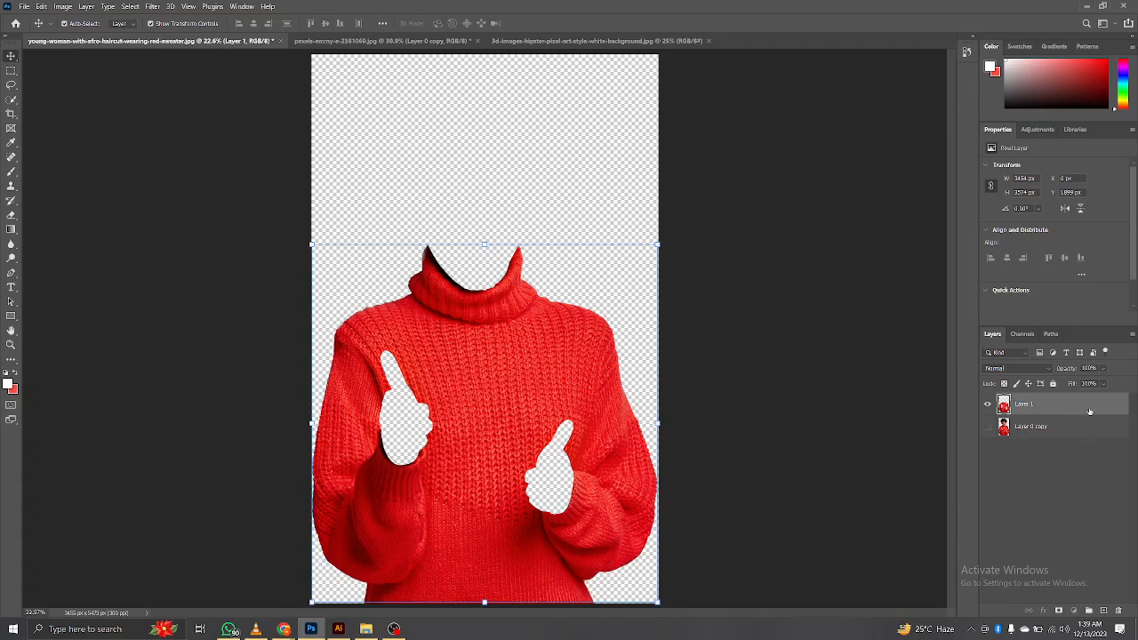
pyautogui.doubleClick(1030, 404)
pyautogui.moveTo(1025, 405); pyautogui.dragTo(1013, 404)
pyautogui.write('cloth')
pyautogui.click(927, 511)
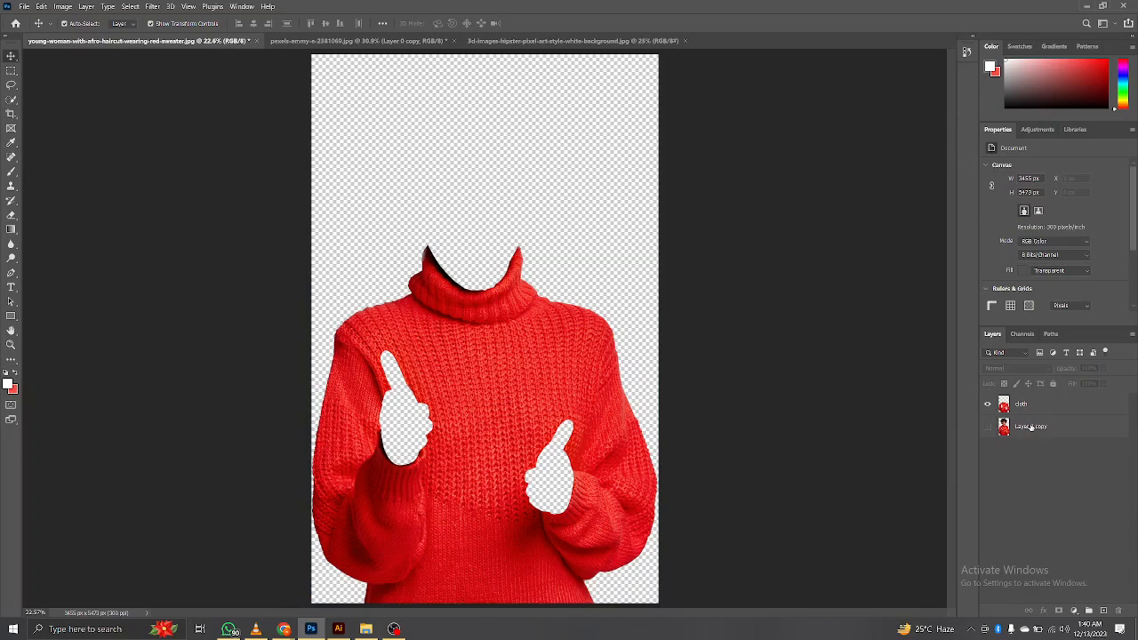
# Step: Rename the layer holding the complete woman to "full model"
pyautogui.doubleClick(1030, 426)
pyautogui.press('BackSpace')
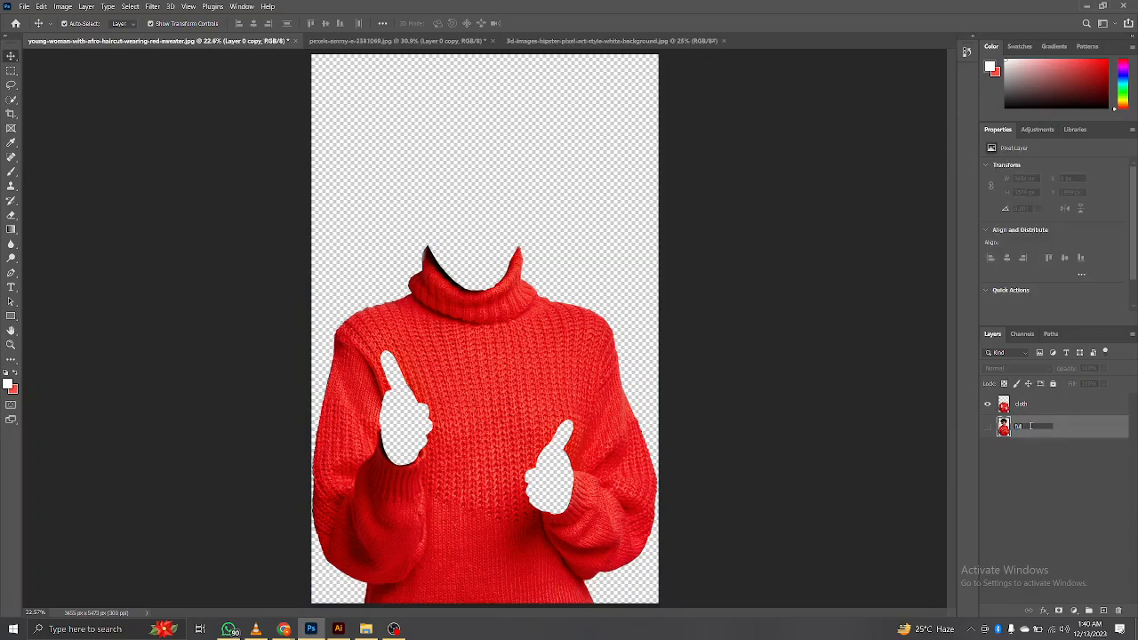
pyautogui.click(1028, 485)
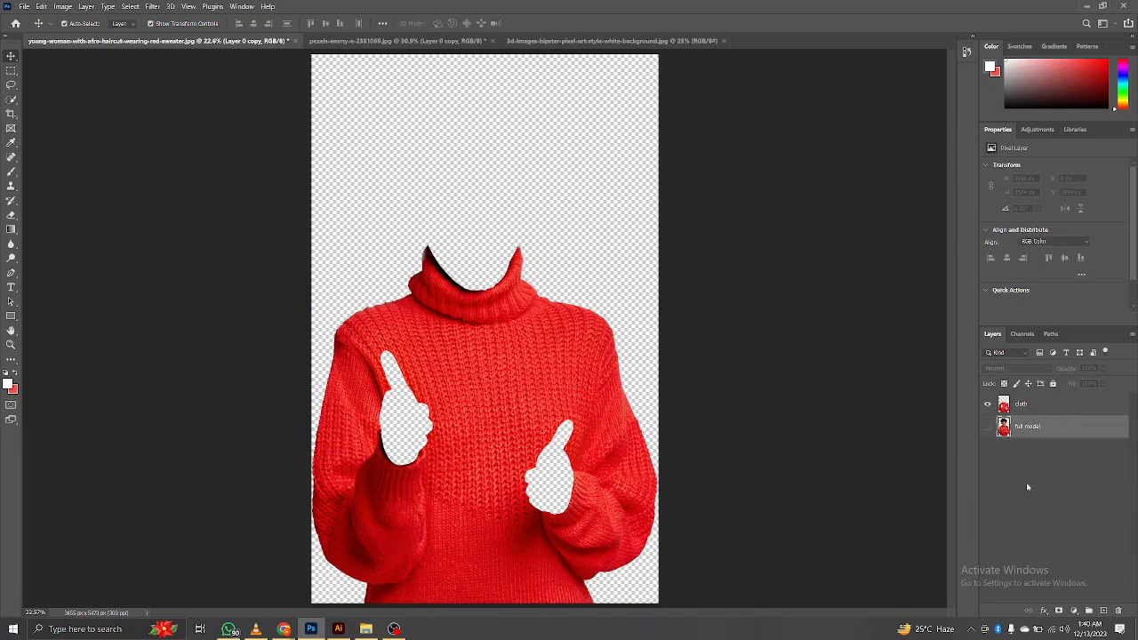
# Step: Make the full model layer visible and select the cloth layer above it
pyautogui.click(986, 427)
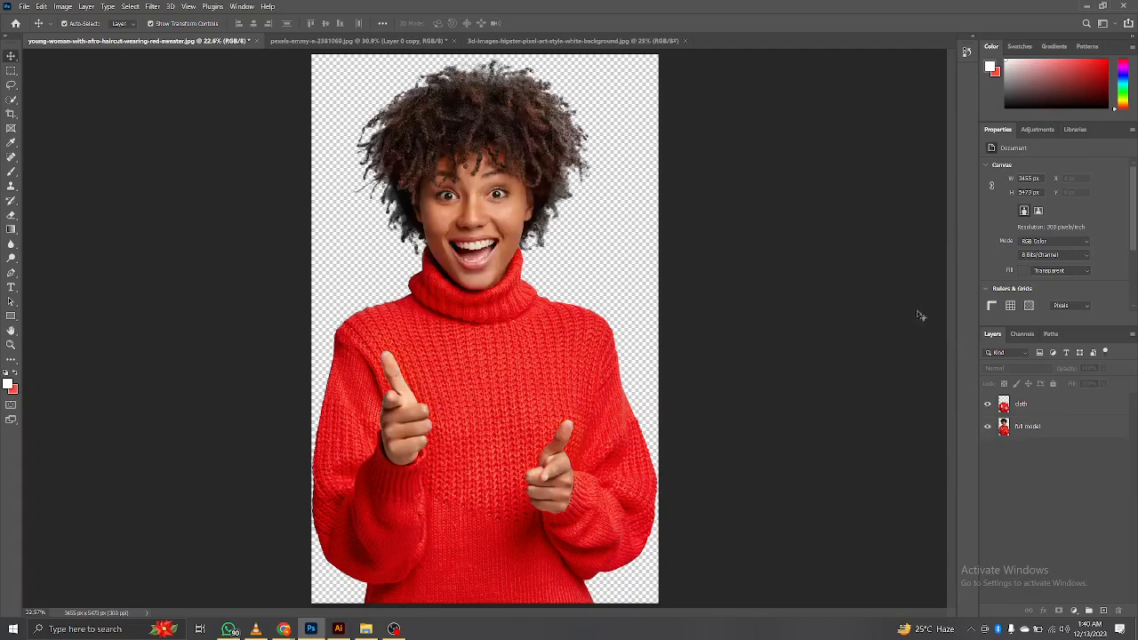
pyautogui.click(999, 410)
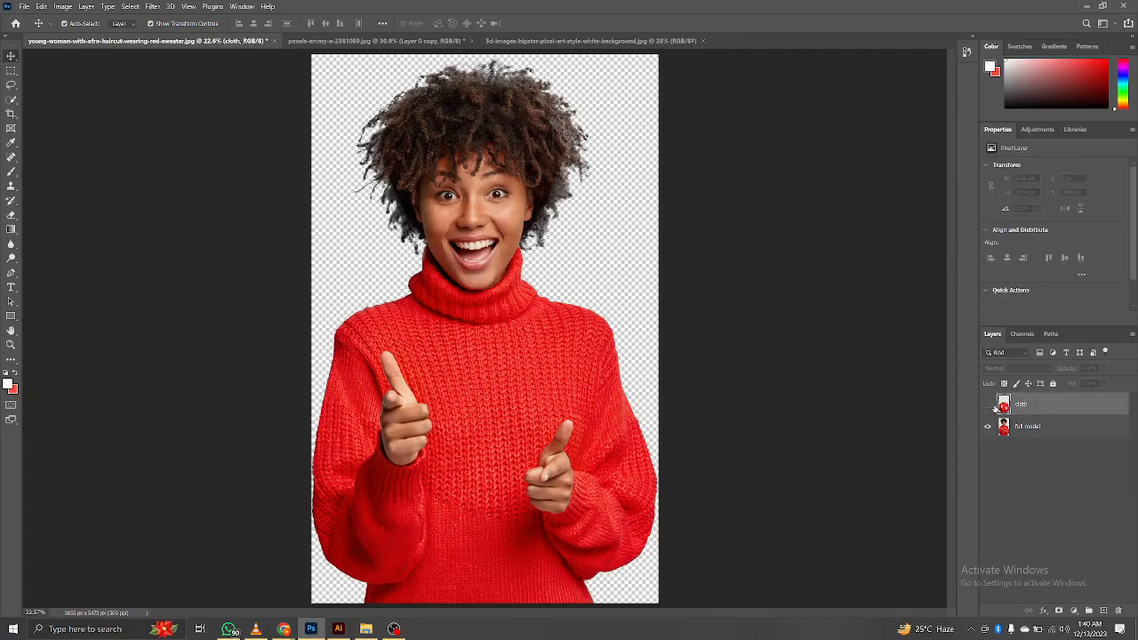
pyautogui.click(987, 428)
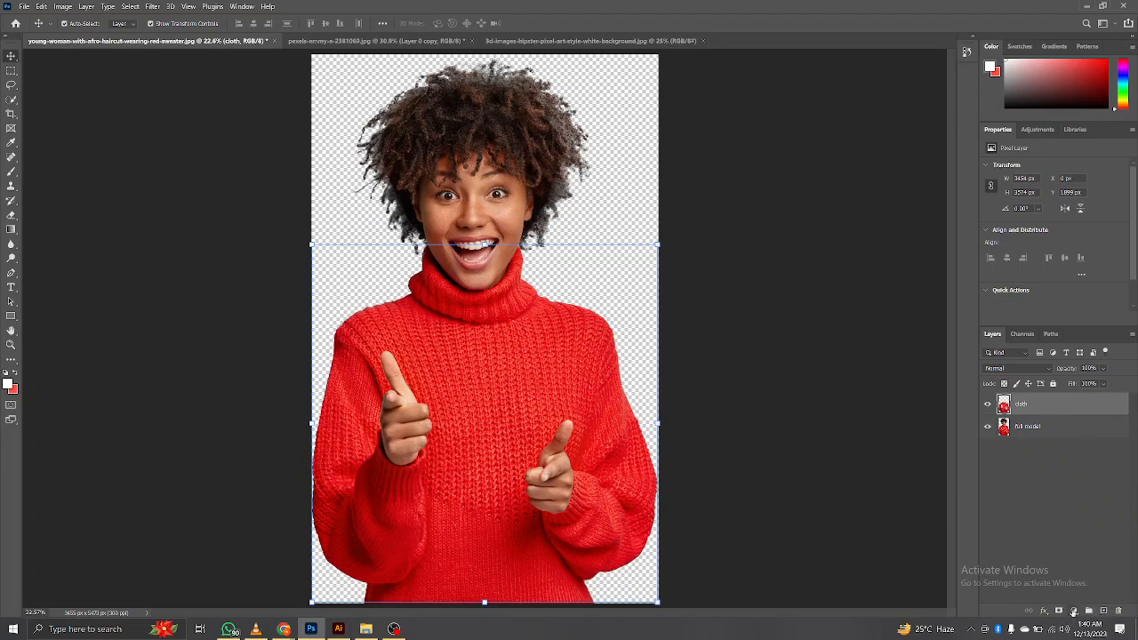
# Step: Add a Solid Color fill layer above the cloth layer in bright green, #24ff00
pyautogui.click(1074, 611)
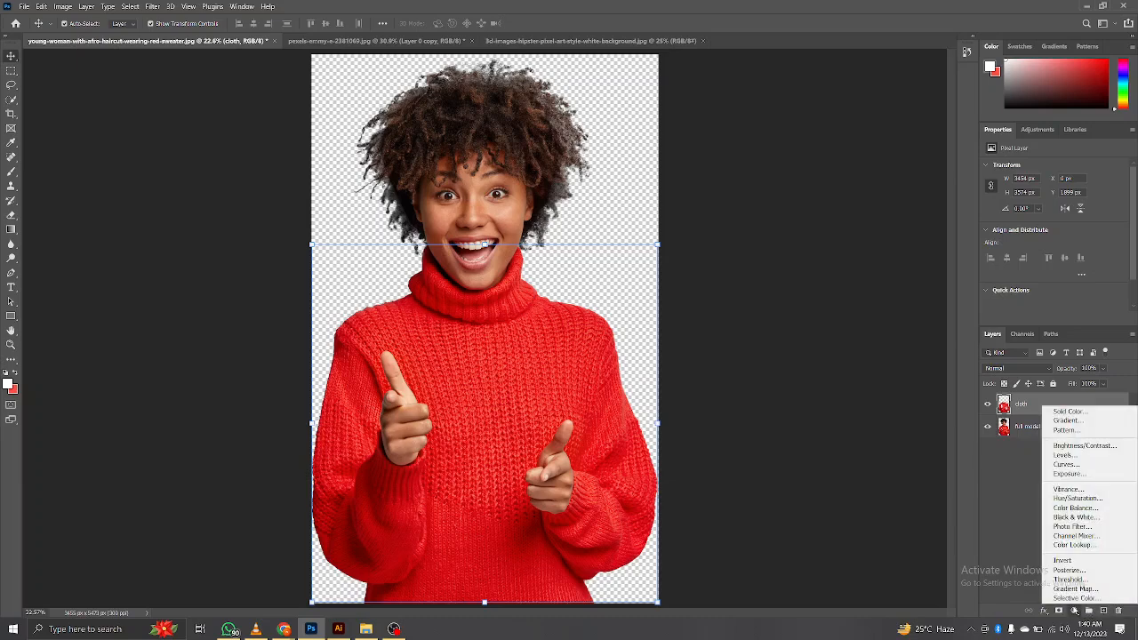
pyautogui.click(1095, 414)
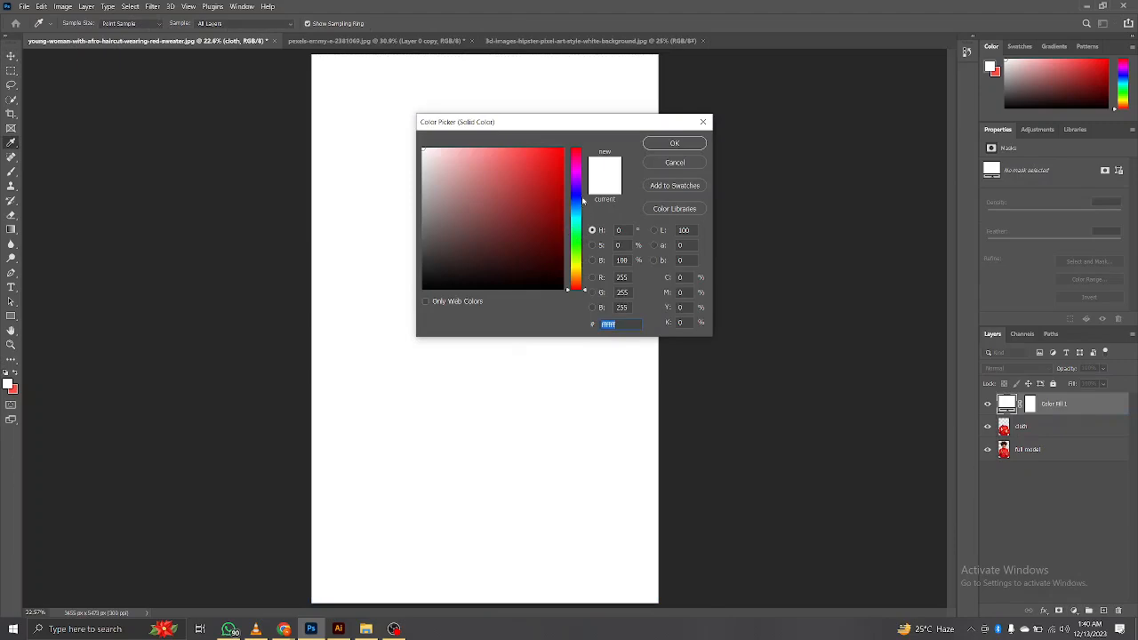
pyautogui.click(577, 192)
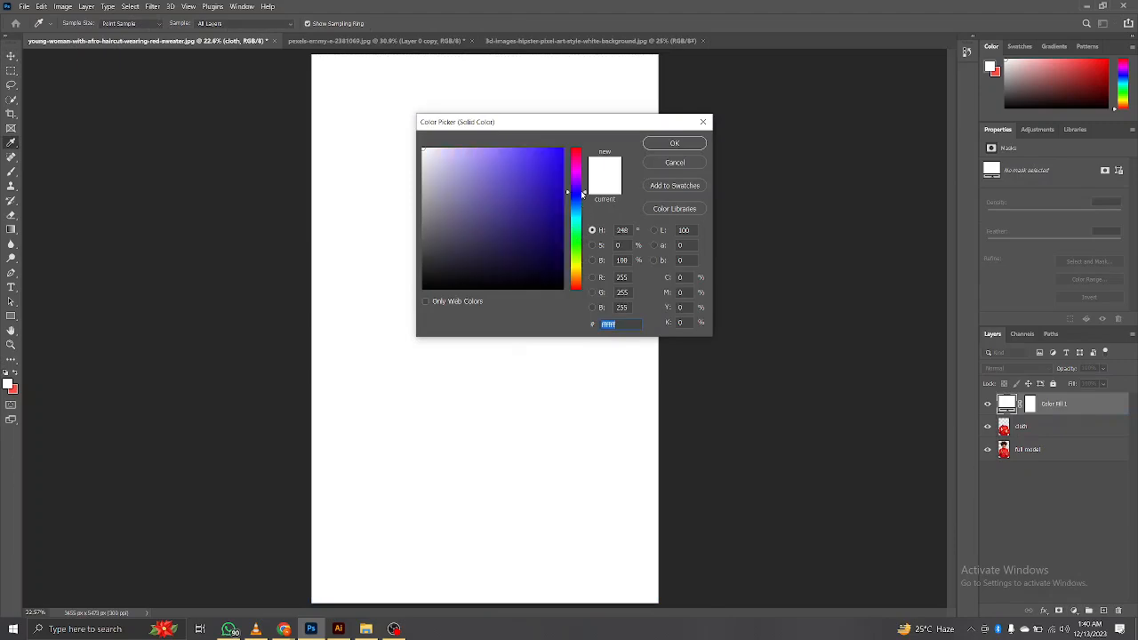
pyautogui.click(561, 149)
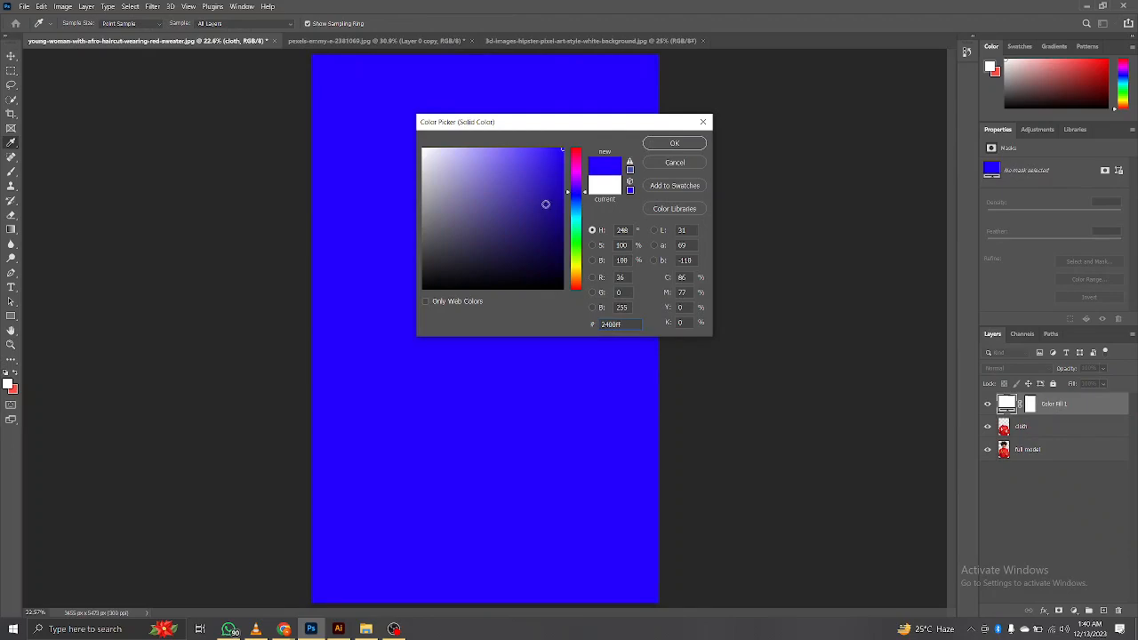
pyautogui.click(576, 246)
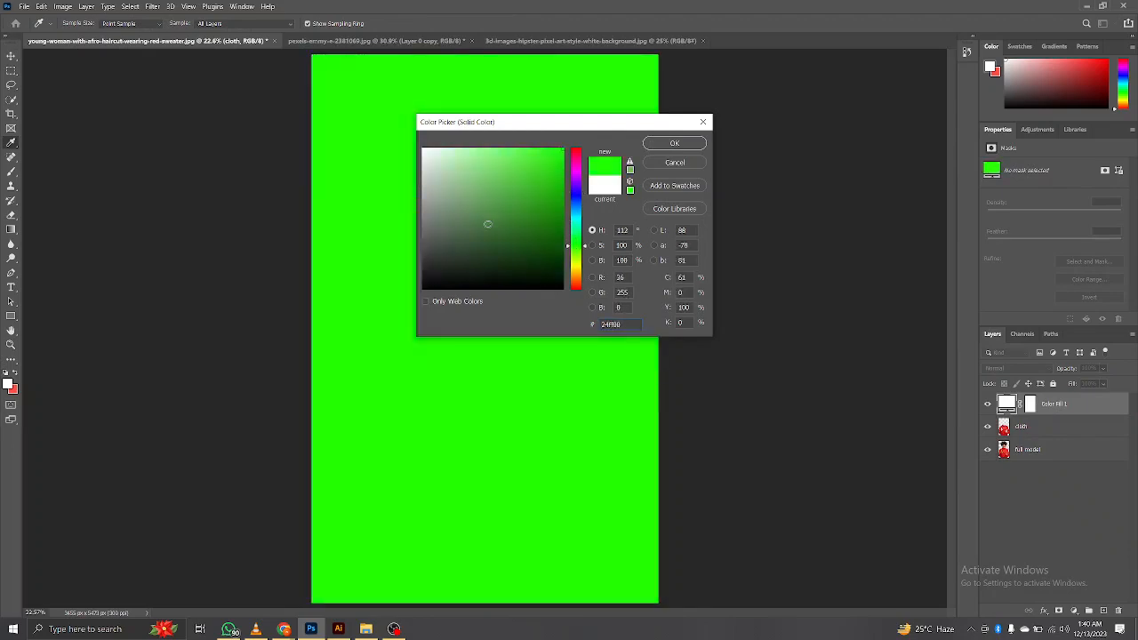
pyautogui.click(684, 144)
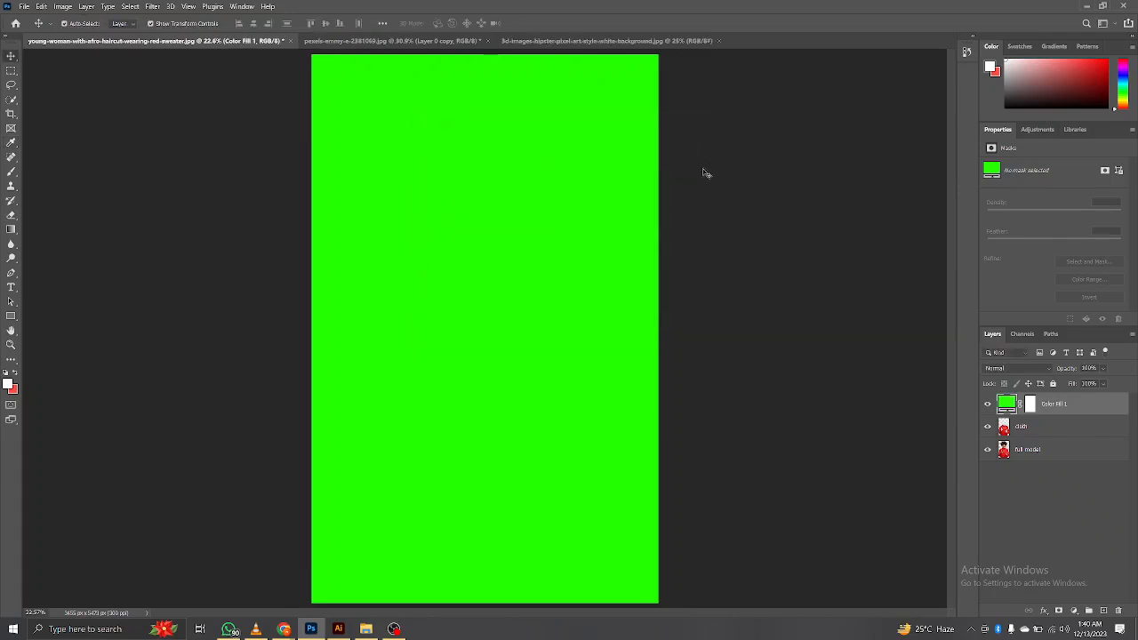
# Step: Clip the green fill layer to the cloth layer and toggle the cloth layer's visibility to compare
pyautogui.rightClick(1092, 413)
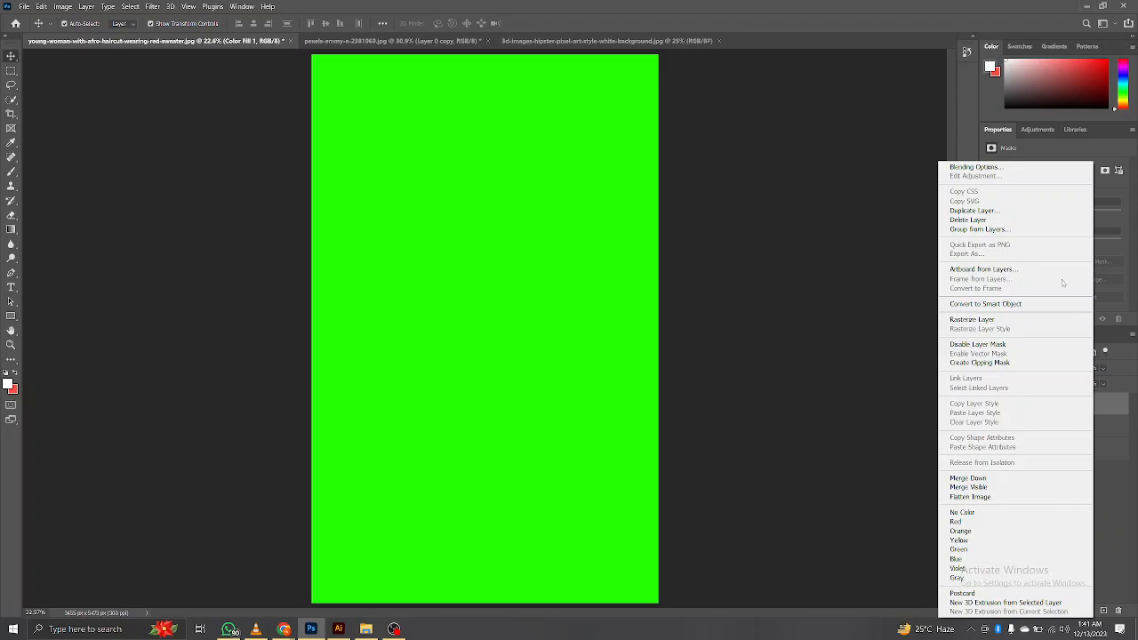
pyautogui.click(1001, 363)
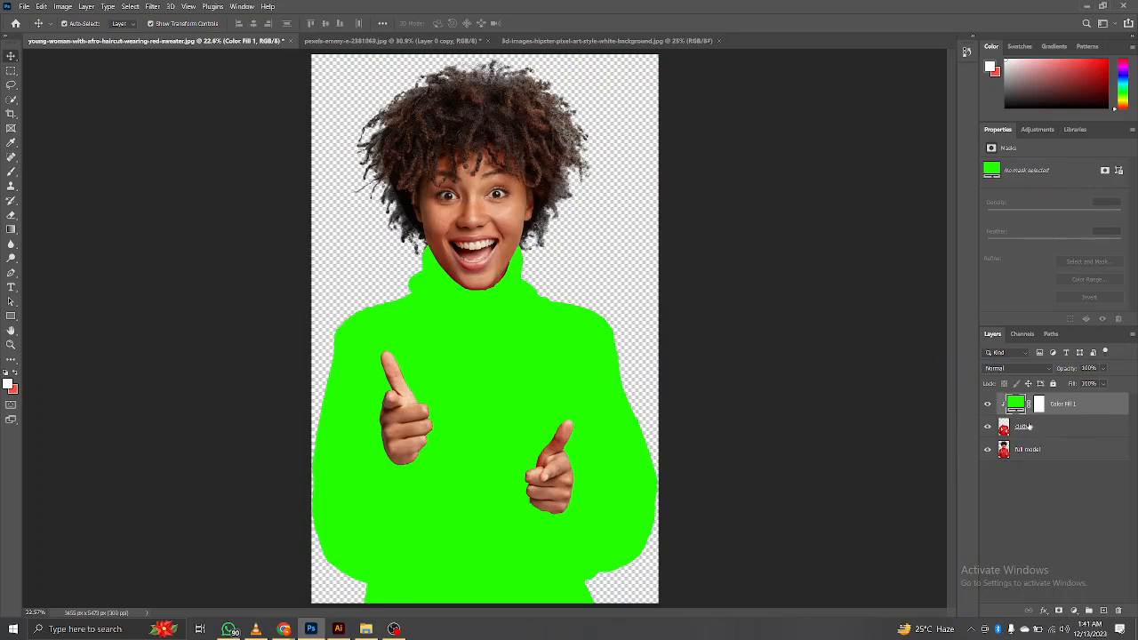
pyautogui.click(988, 428)
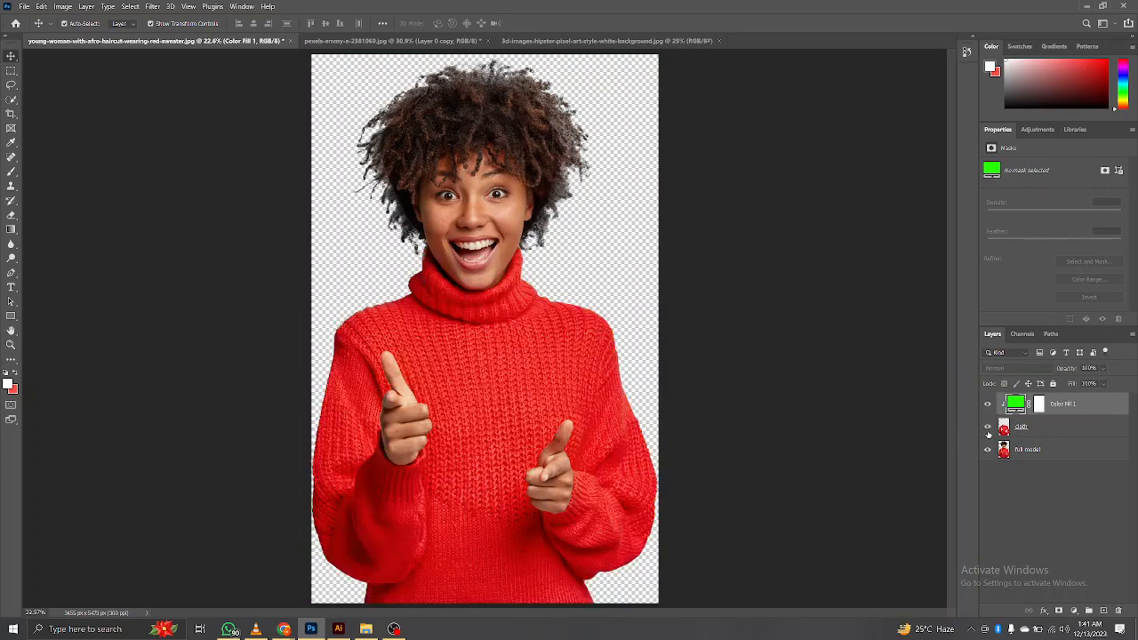
pyautogui.click(988, 428)
pyautogui.click(987, 427)
pyautogui.click(988, 427)
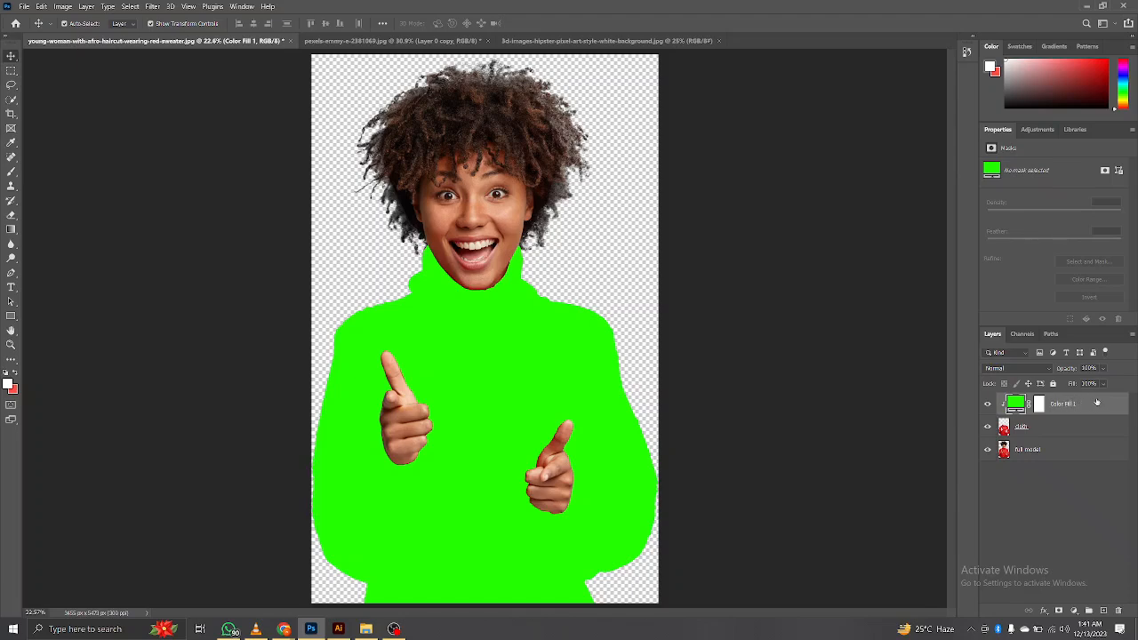
# Step: Set the green fill layer's blending mode to Color and toggle its visibility to compare the sweater before and after
pyautogui.click(1010, 368)
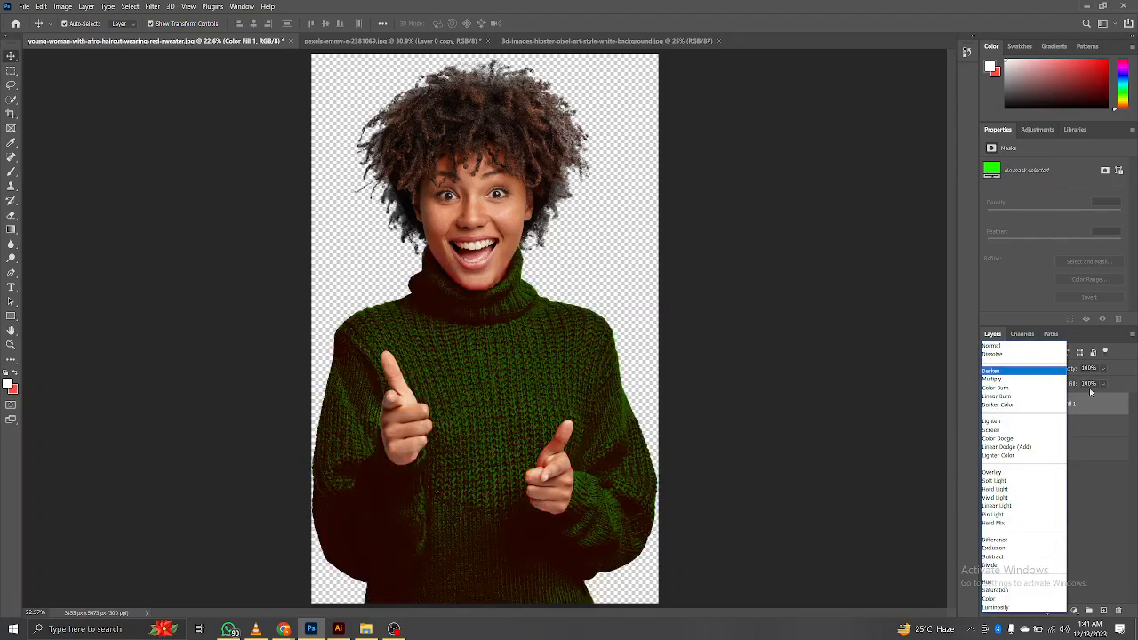
pyautogui.click(1020, 600)
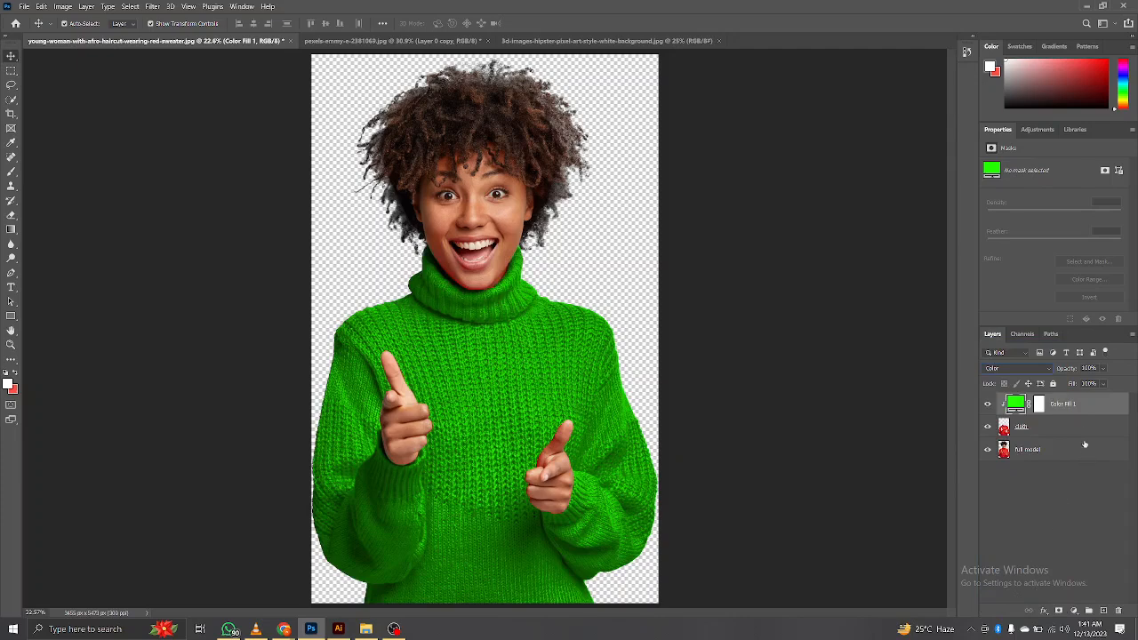
pyautogui.click(989, 405)
pyautogui.click(988, 404)
pyautogui.click(987, 404)
pyautogui.click(991, 408)
pyautogui.click(992, 409)
pyautogui.click(988, 405)
# Step: Add a Brightness/Contrast adjustment layer above the green fill and clip it to the cloth layer
pyautogui.click(1072, 610)
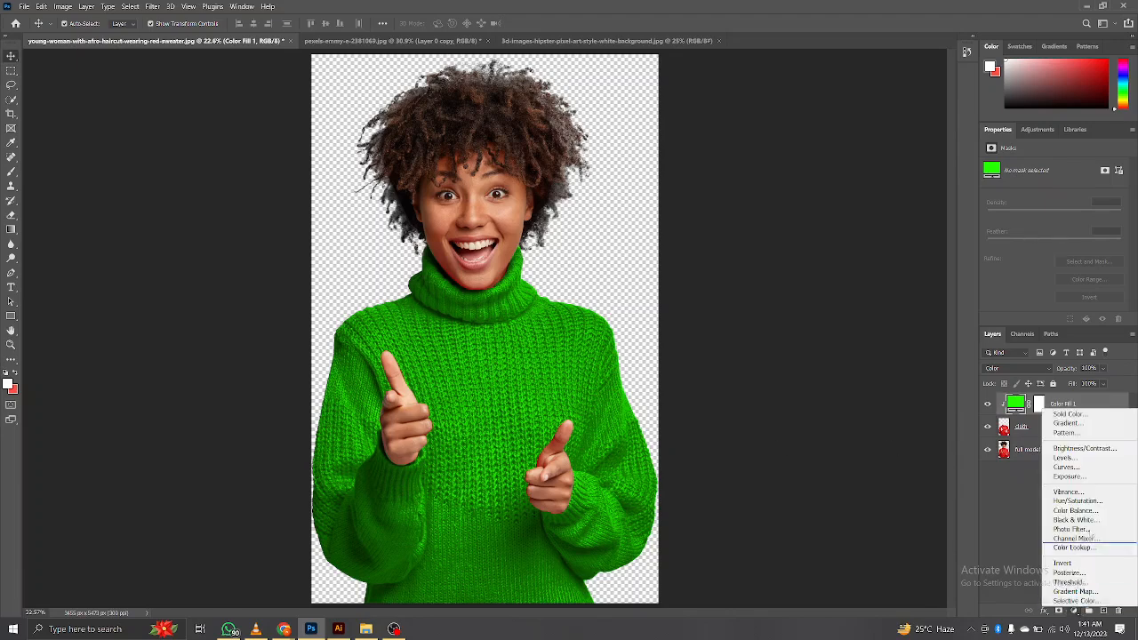
pyautogui.click(1075, 614)
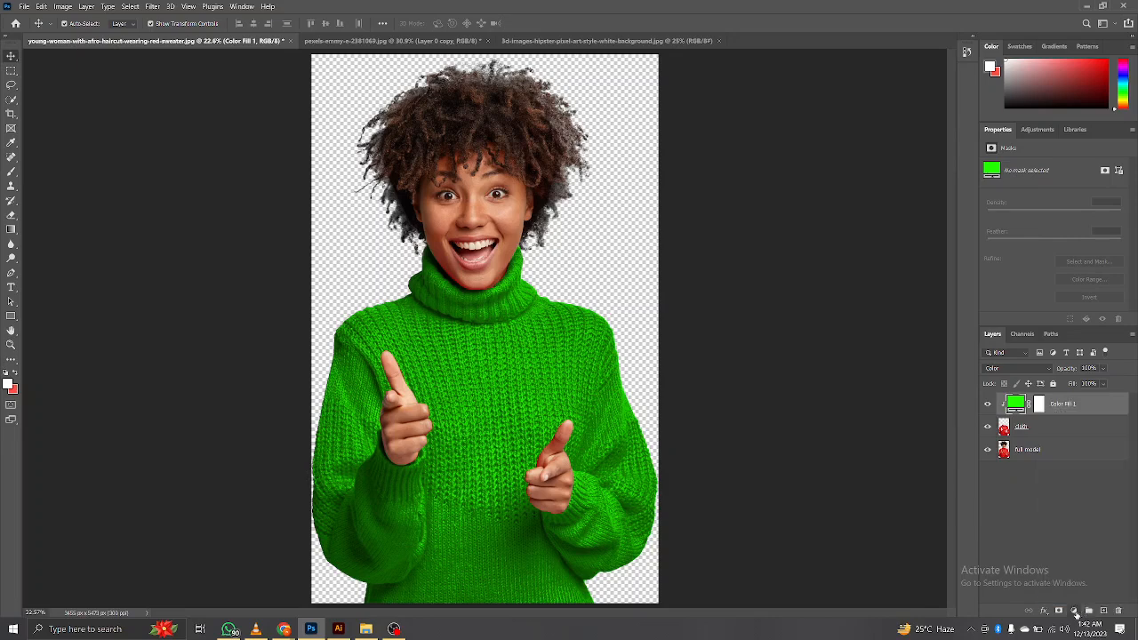
pyautogui.click(1071, 613)
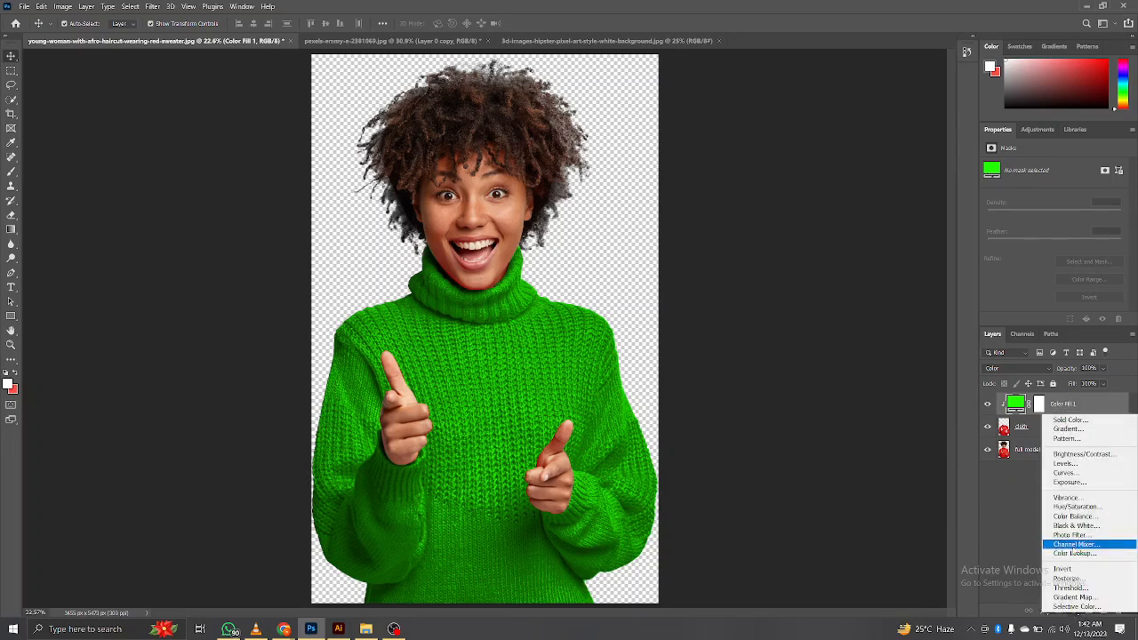
pyautogui.click(1084, 454)
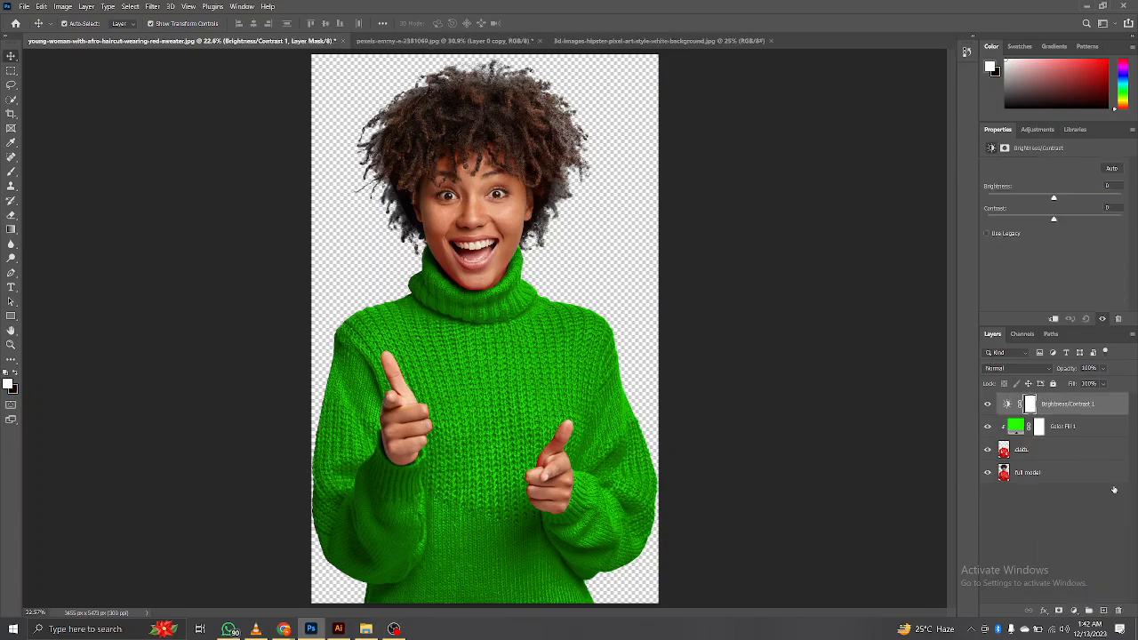
pyautogui.rightClick(1066, 404)
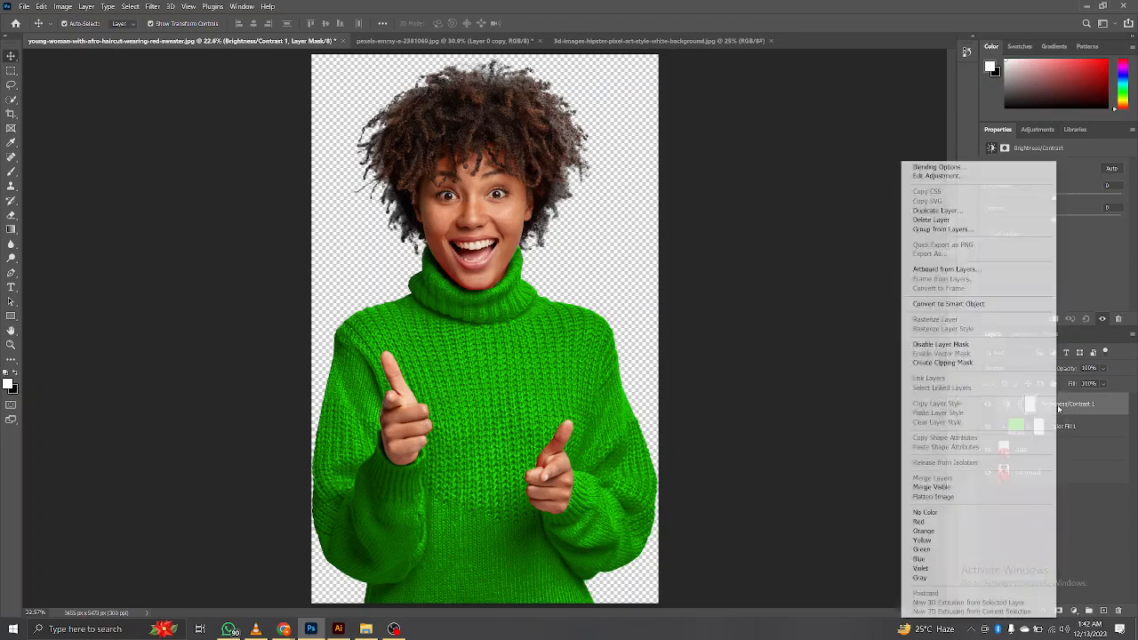
pyautogui.click(969, 362)
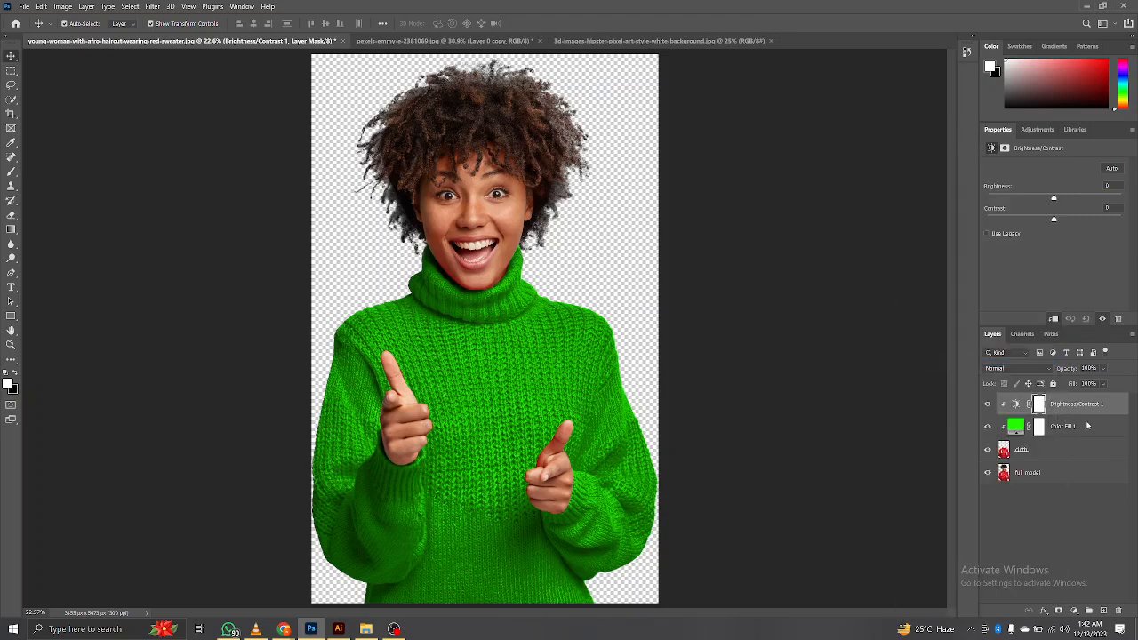
# Step: Raise the sweater adjustment's contrast to 100 and its brightness to about 48
pyautogui.moveTo(1087, 218); pyautogui.dragTo(1124, 219)
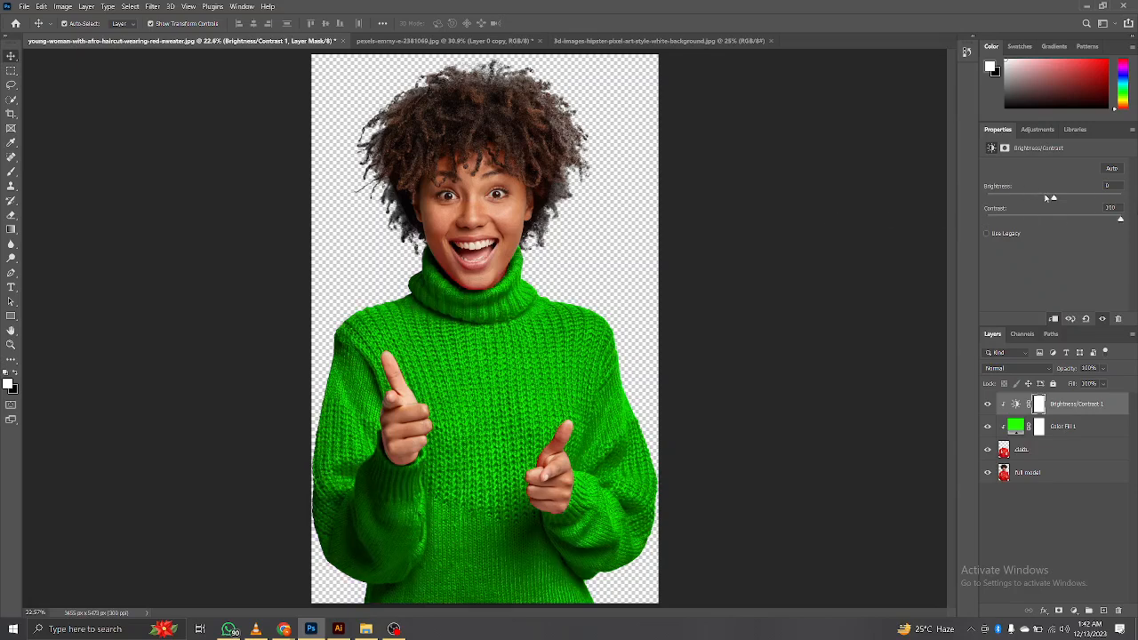
pyautogui.moveTo(1052, 200); pyautogui.dragTo(1076, 203)
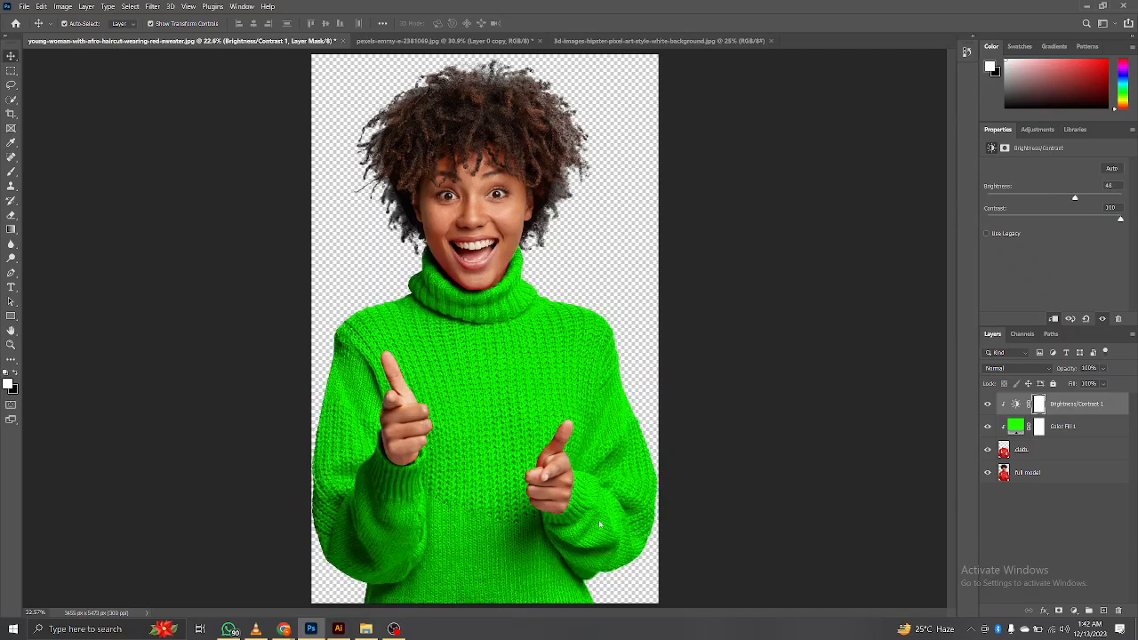